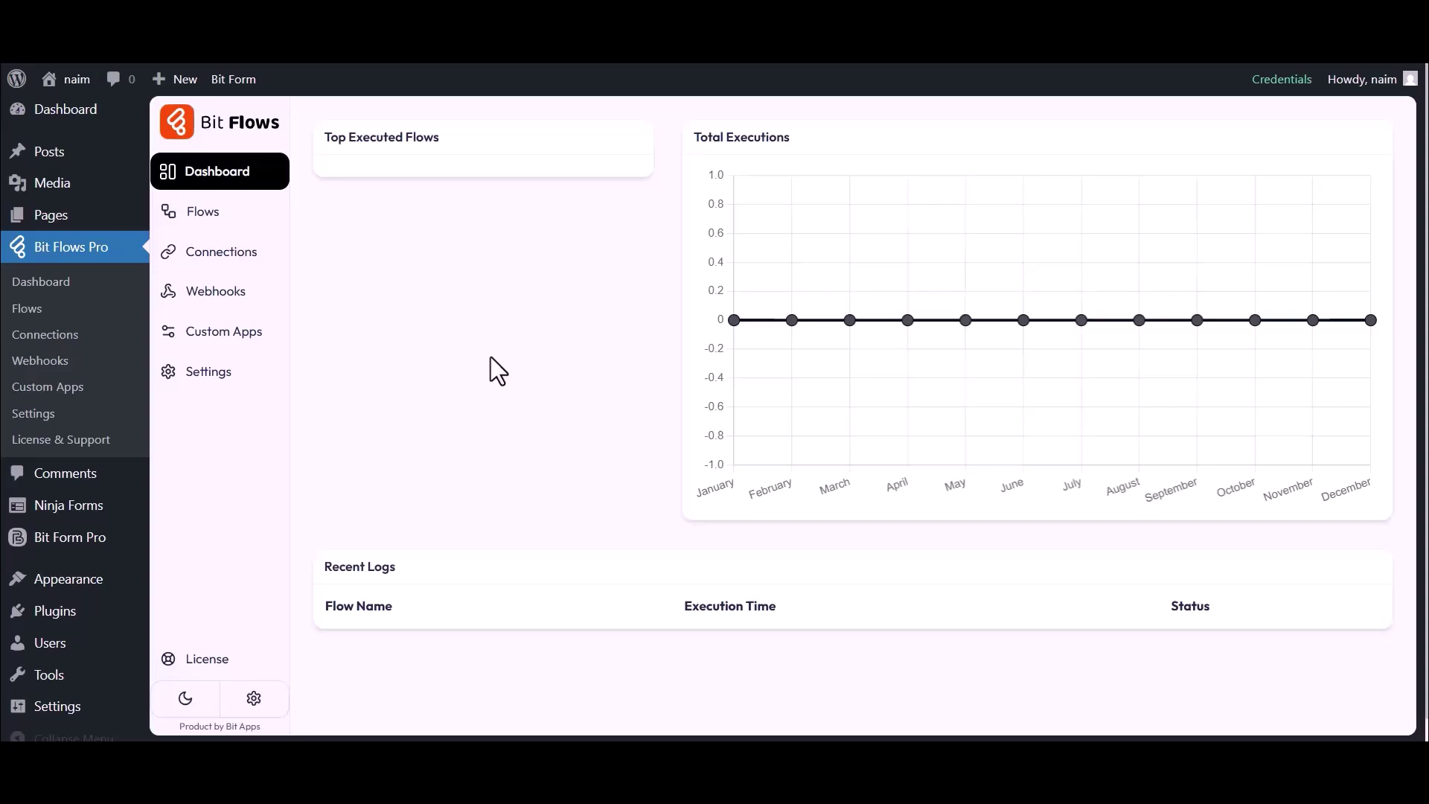
# Create a blank flow titled 'Ninja Forms to Elastic Mail' from the Flows list
pyautogui.click(203, 215)
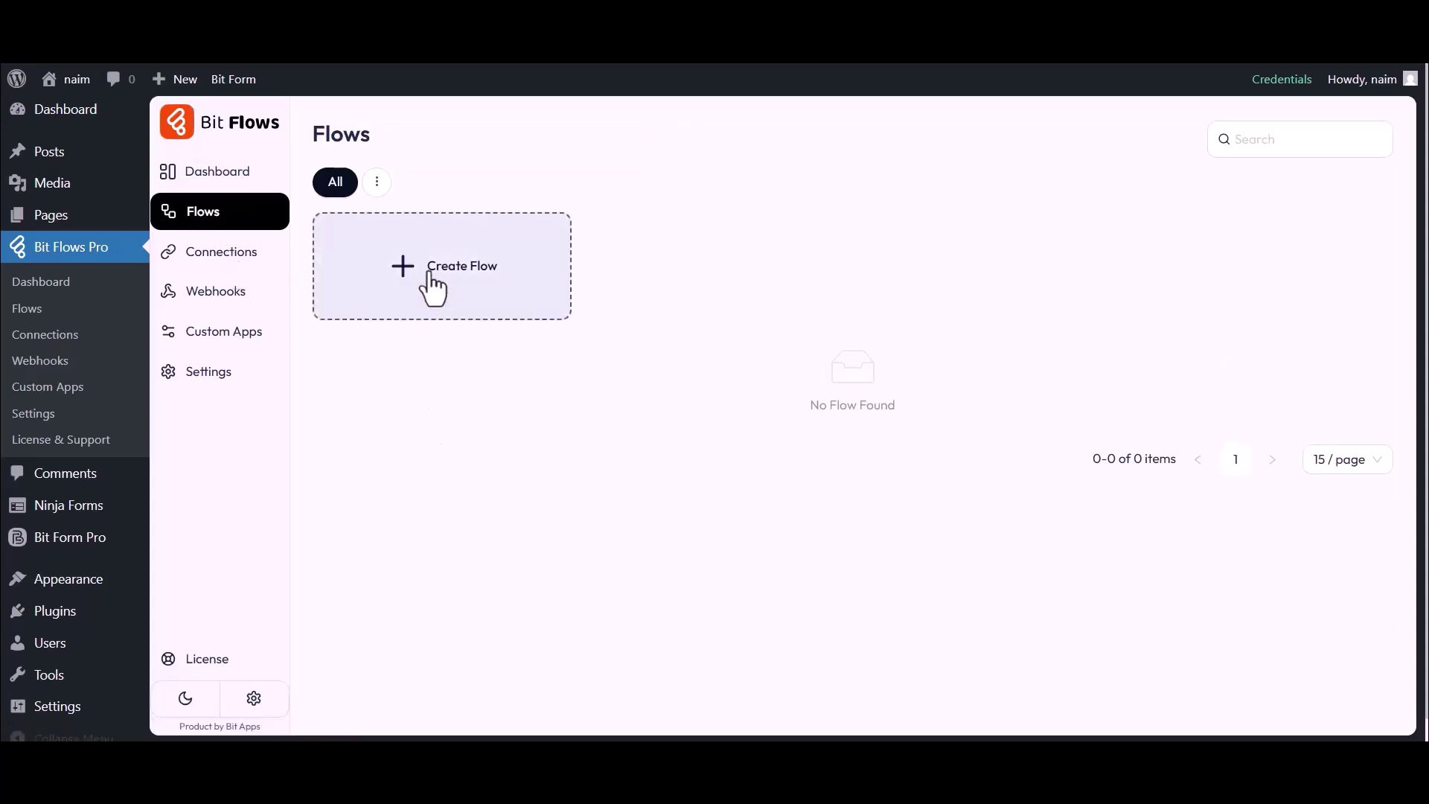
pyautogui.click(458, 285)
pyautogui.tripleClick(554, 238)
pyautogui.write('Ninja Forms to Elastic Mail')
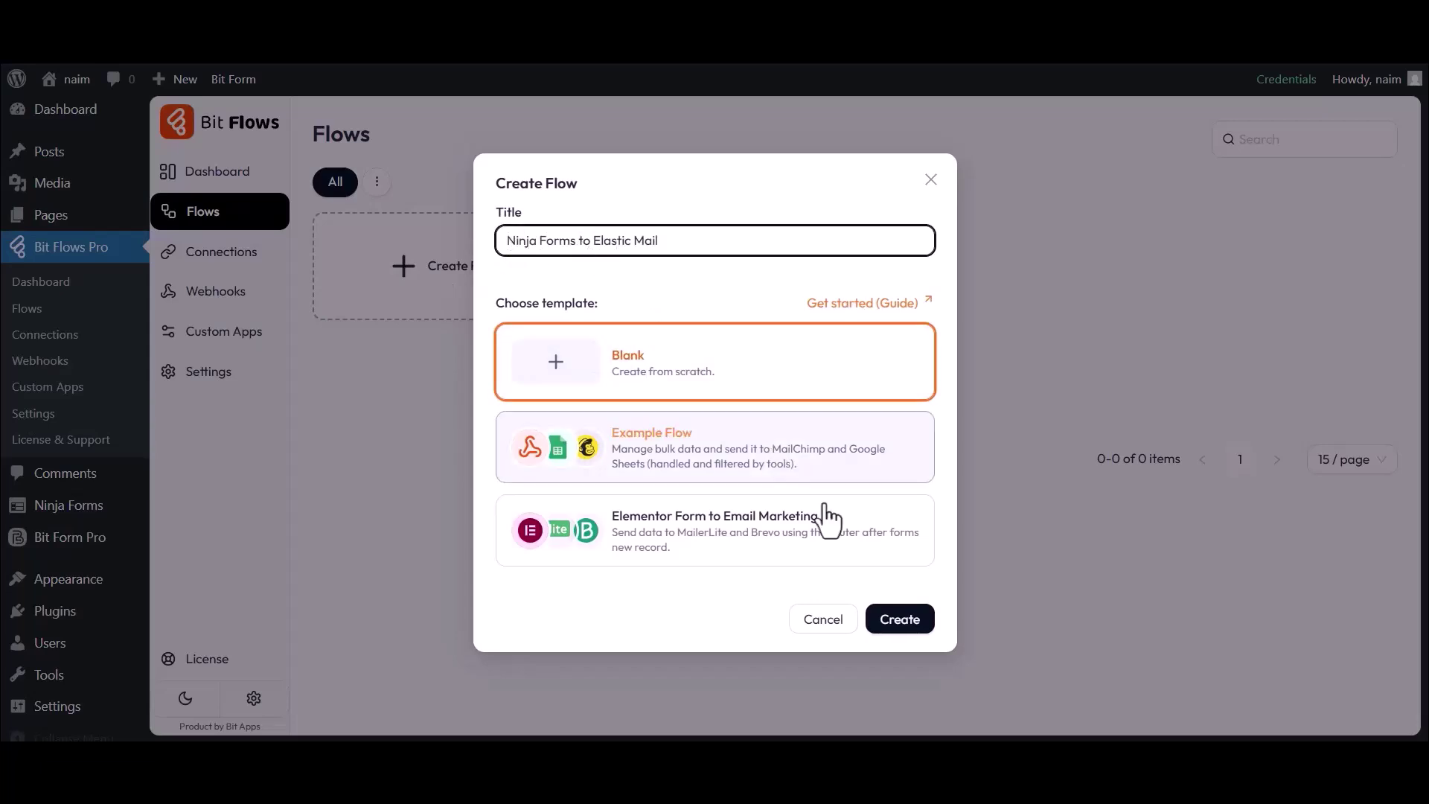
pyautogui.click(900, 620)
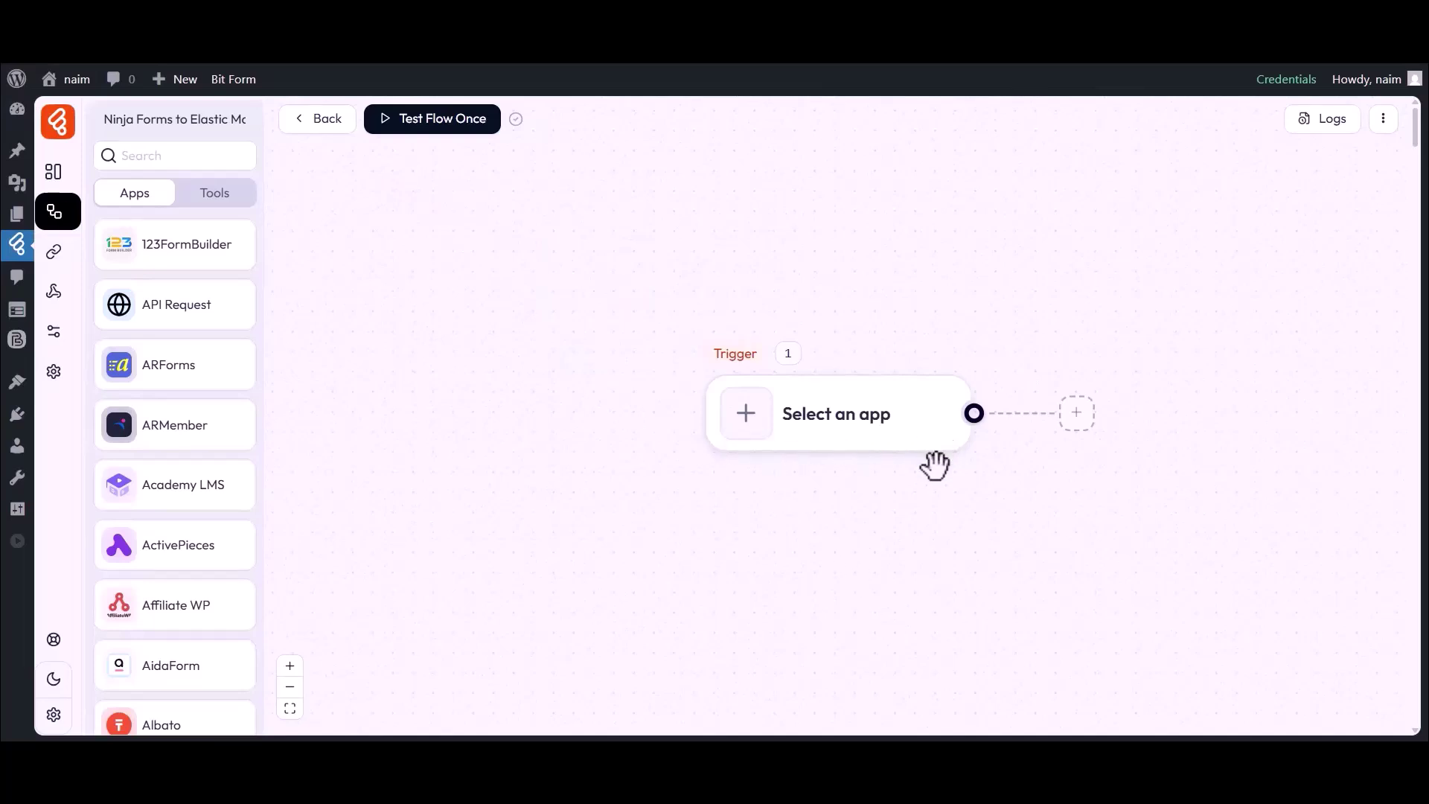
pyautogui.moveTo(832, 494); pyautogui.dragTo(685, 487)
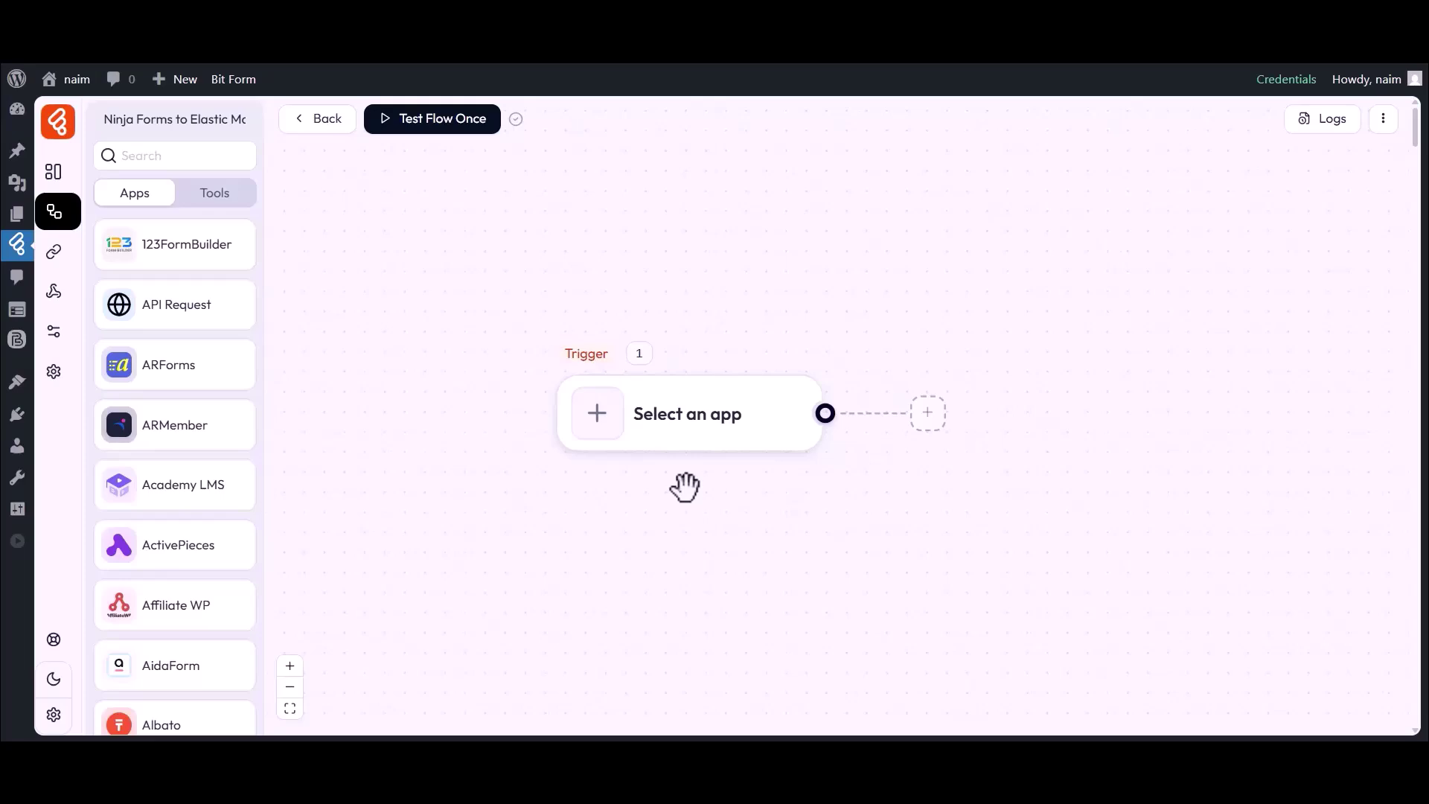
# Set the trigger app to Ninja Forms with the Form Submission event
pyautogui.click(600, 428)
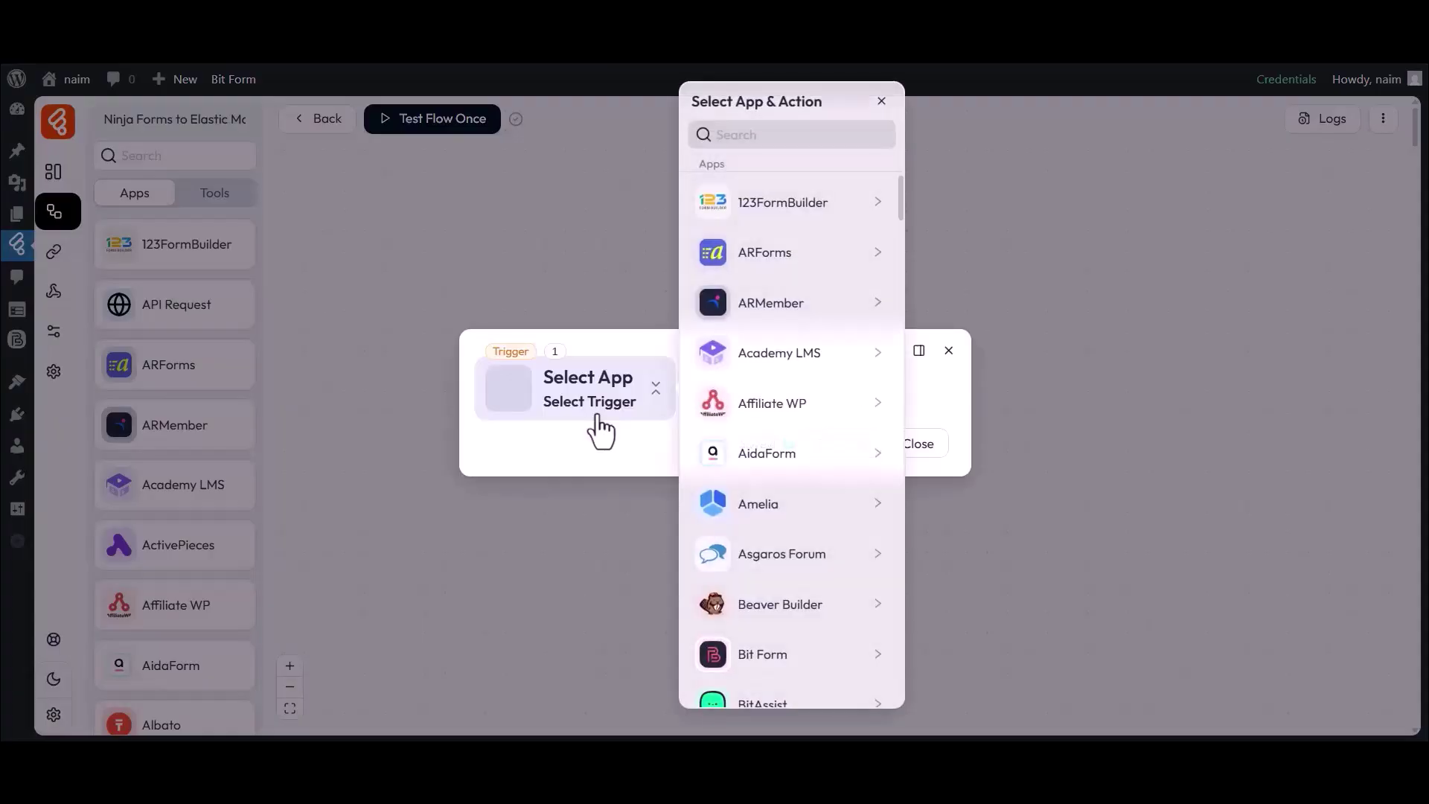
pyautogui.click(784, 134)
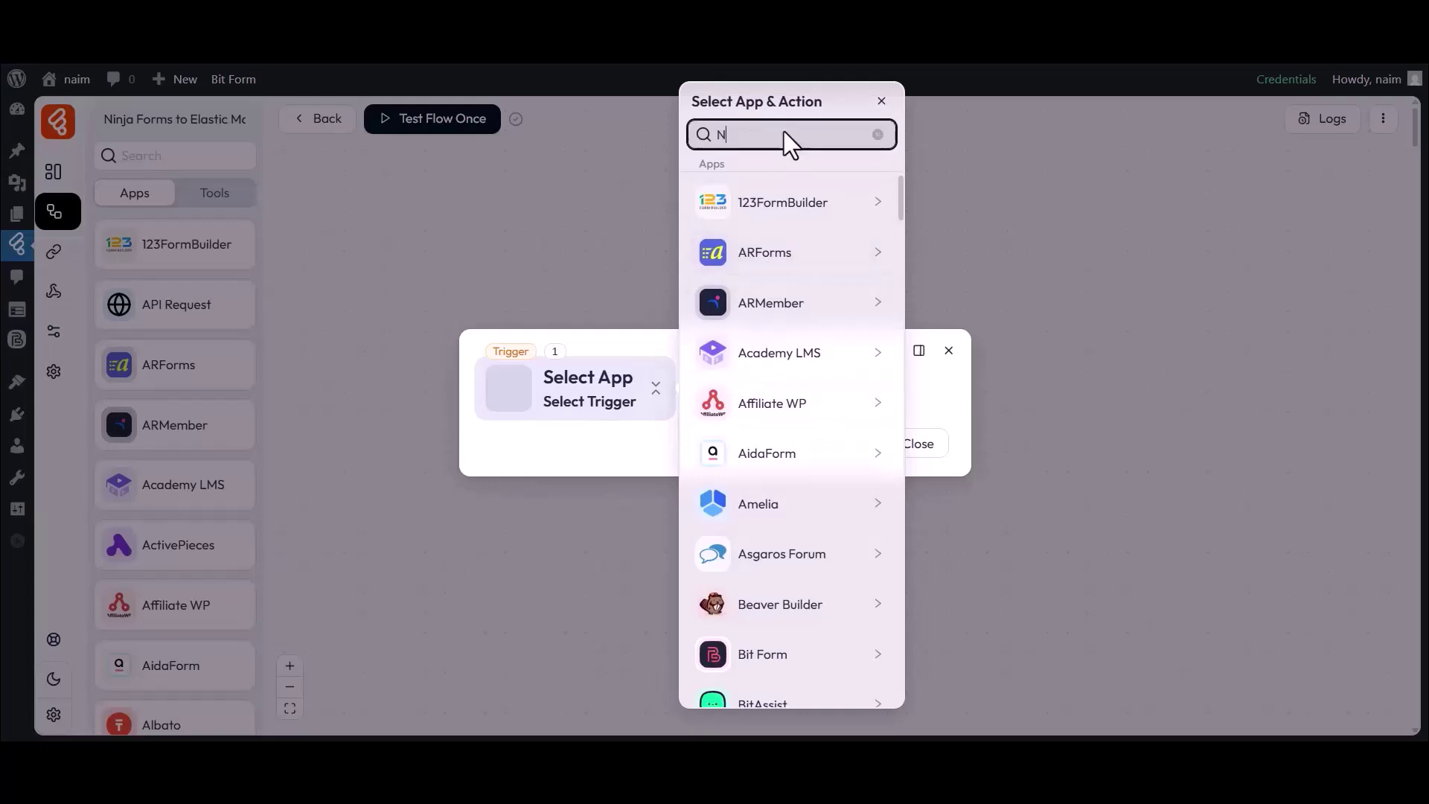
pyautogui.write('Ninja Forms')
pyautogui.click(750, 216)
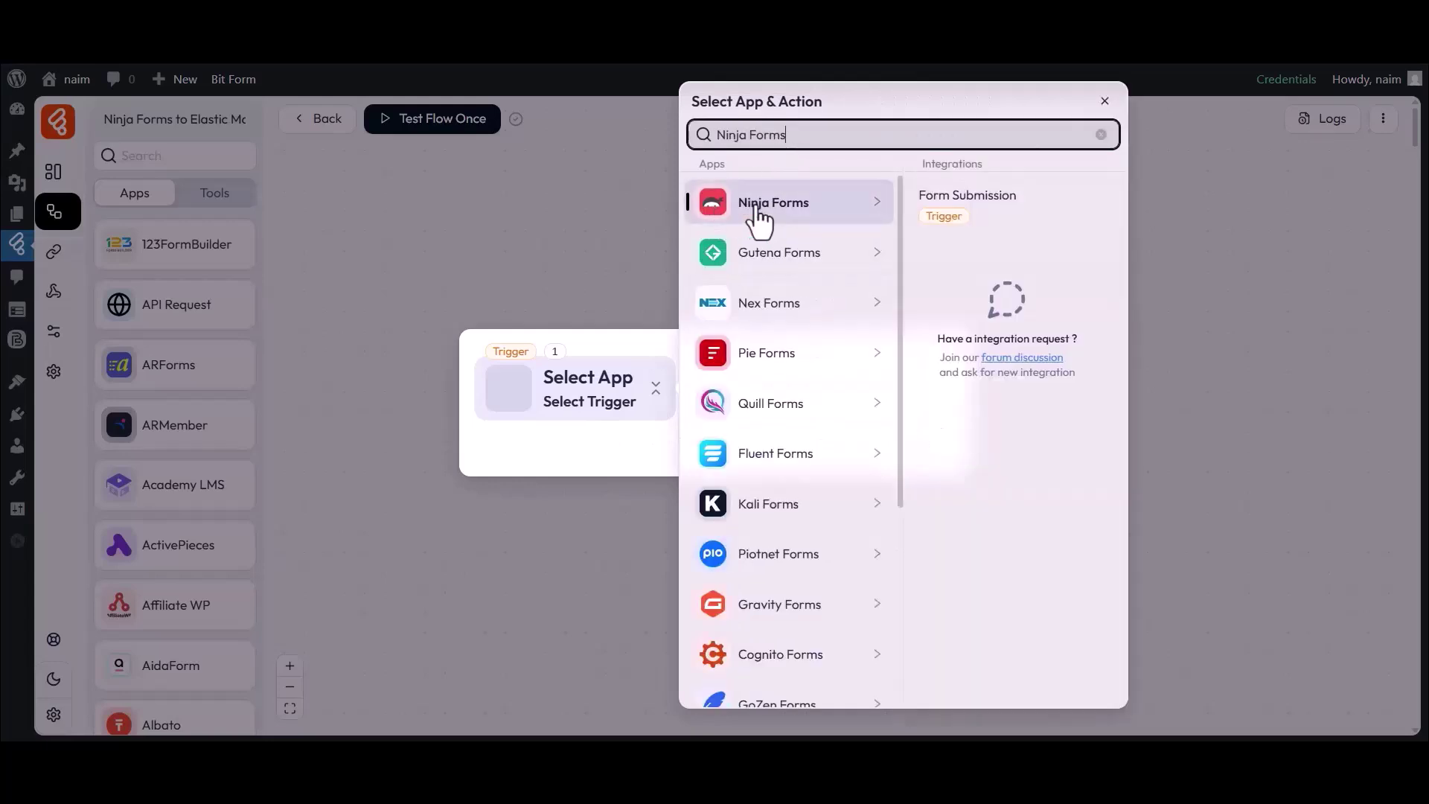
pyautogui.click(960, 200)
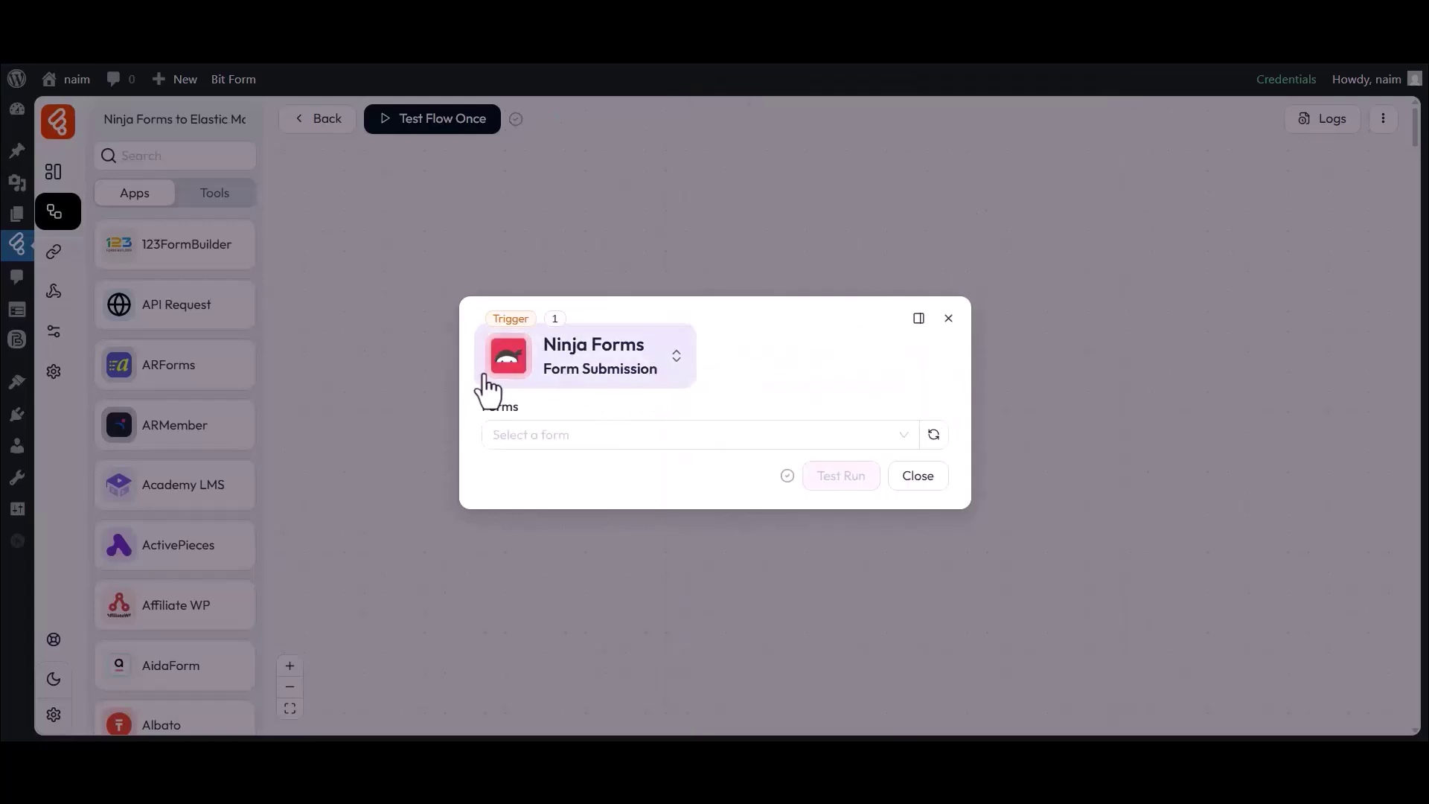
# Choose Simple Contact Form and start listening for a test response
pyautogui.click(517, 439)
pyautogui.click(528, 503)
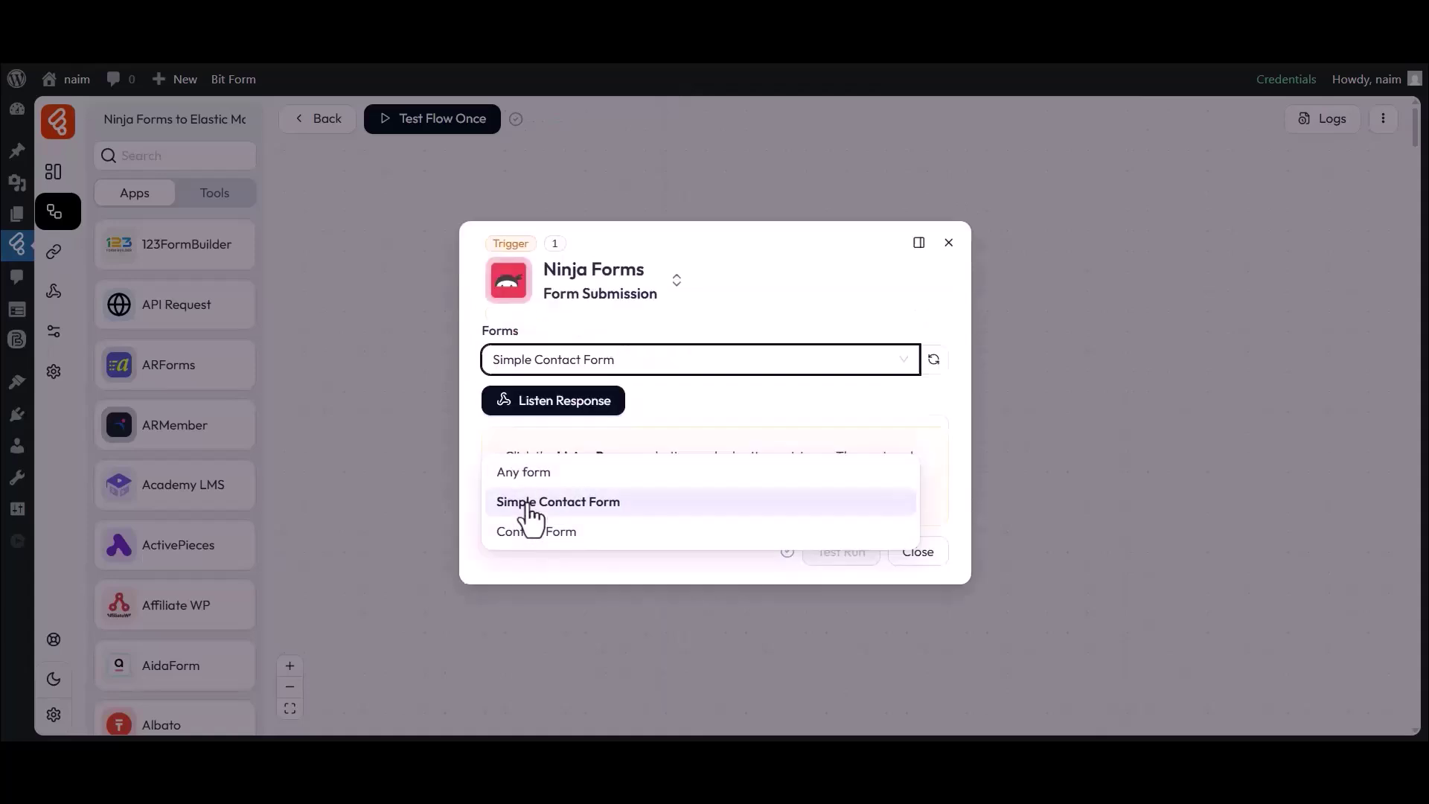
pyautogui.click(552, 408)
# Submit the site's contact form with first name Bit, last name Apps, an email and a phone number
pyautogui.click(723, 53)
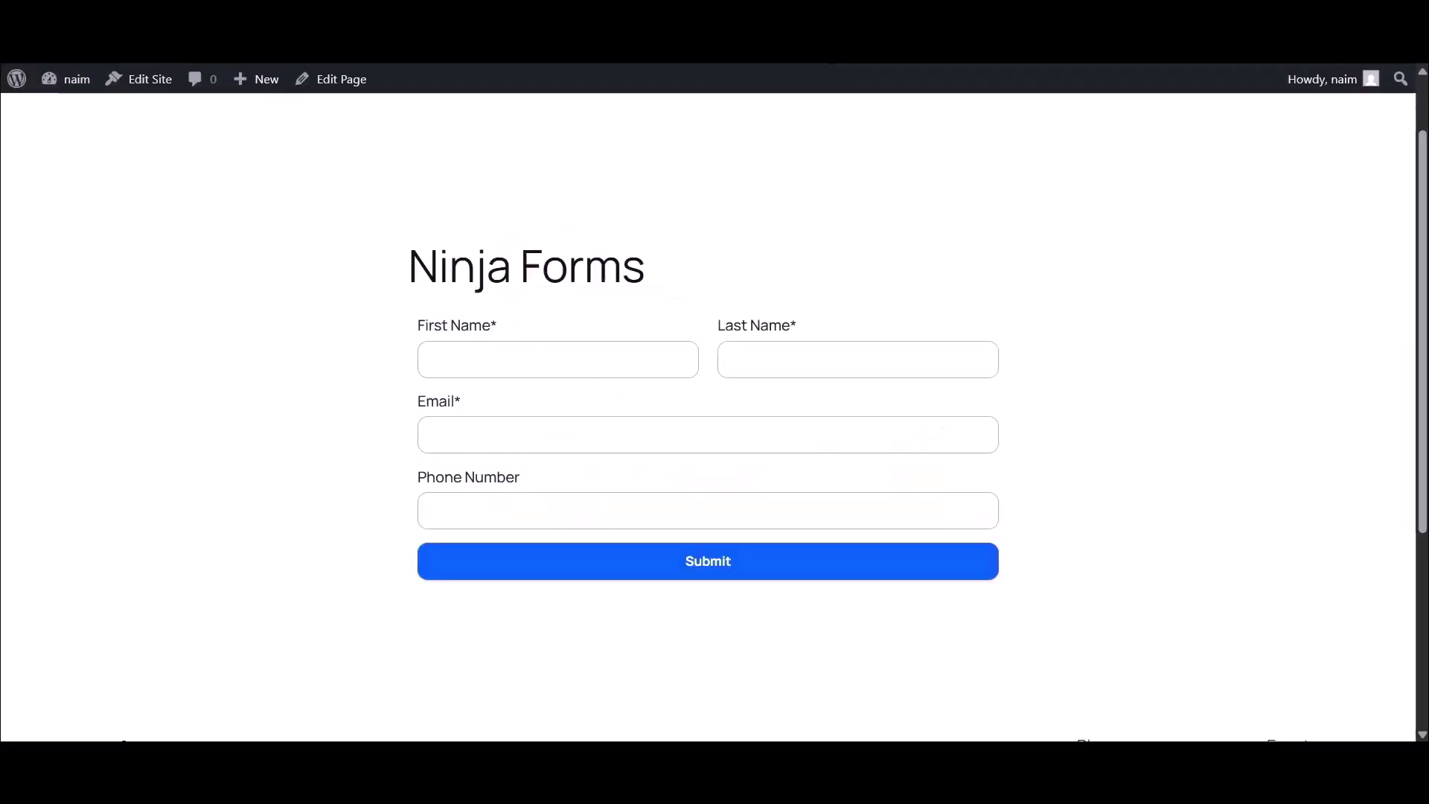
pyautogui.click(548, 363)
pyautogui.write('Bit')
pyautogui.click(765, 359)
pyautogui.write('Apps')
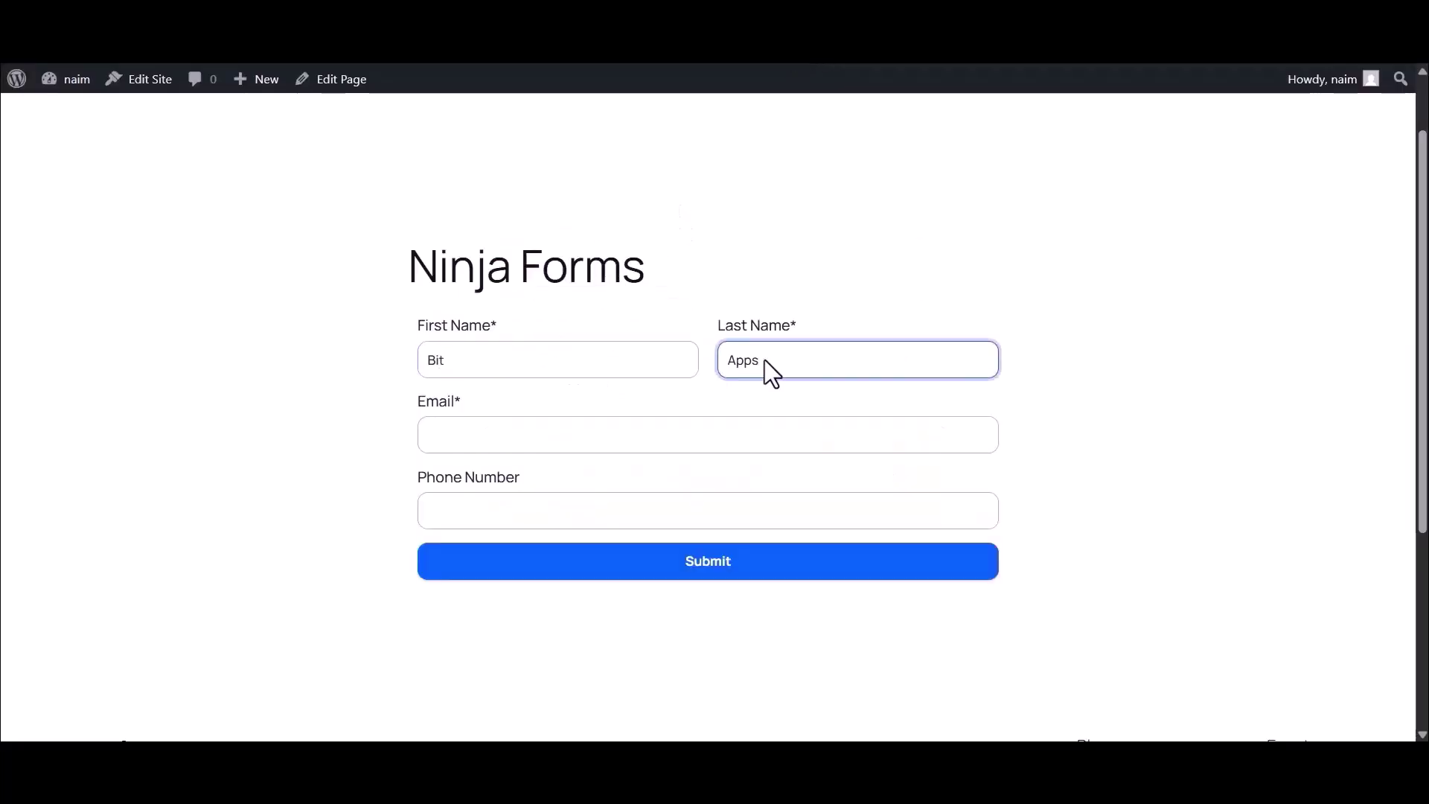
pyautogui.click(570, 432)
pyautogui.click(497, 517)
pyautogui.write('333444555')
pyautogui.click(703, 564)
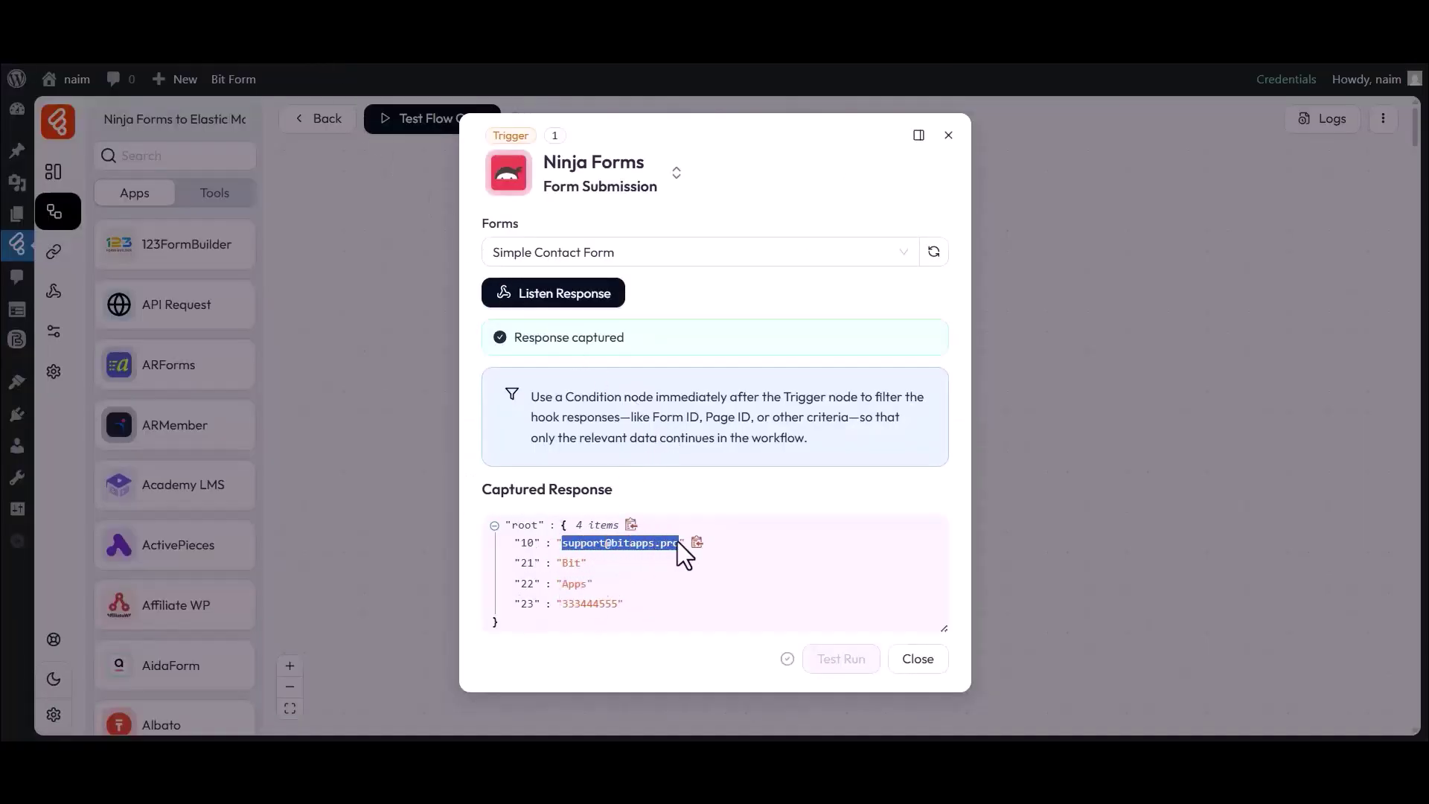
# Close the captured trigger response and add an empty action node after the trigger
pyautogui.moveTo(562, 563); pyautogui.dragTo(584, 564)
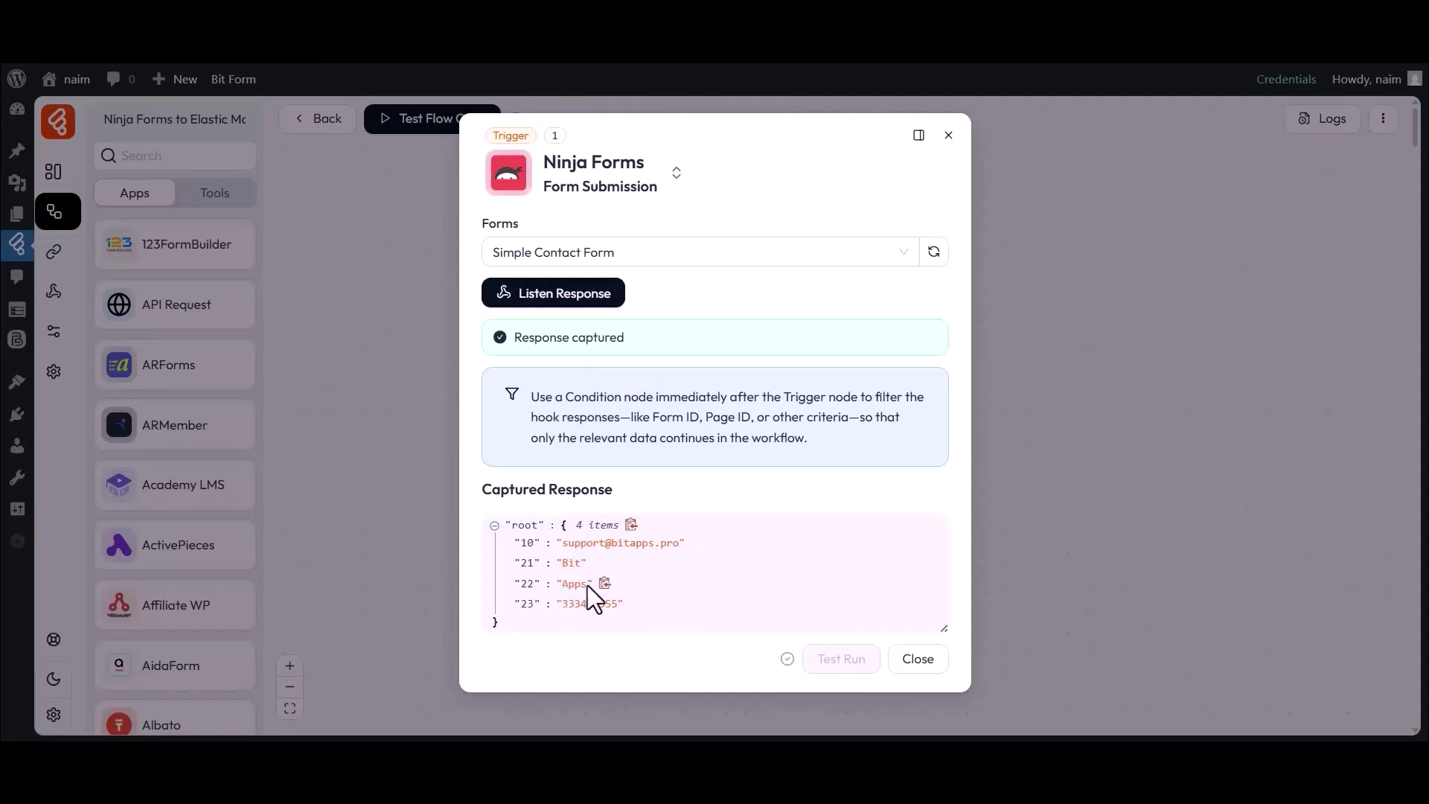
pyautogui.click(917, 659)
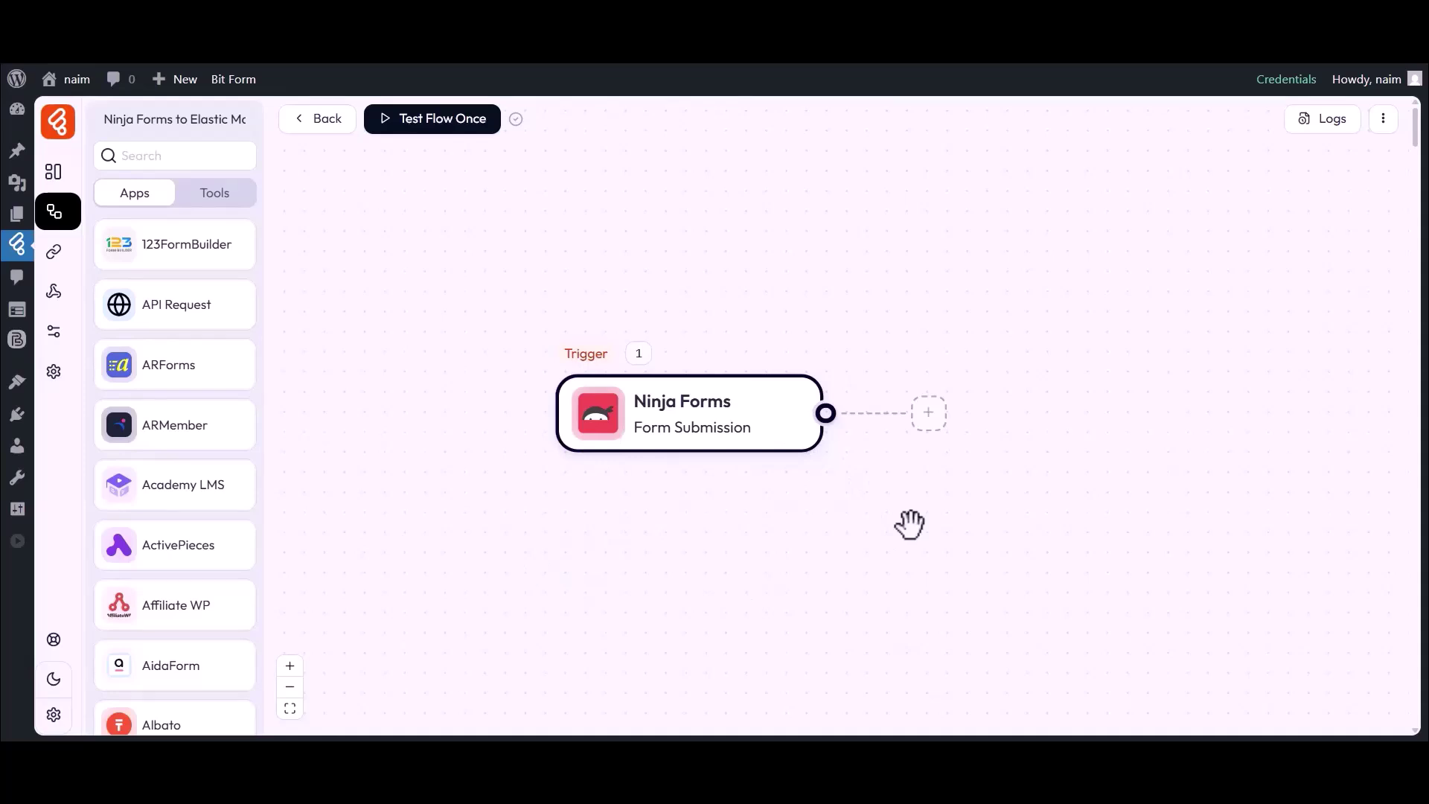
pyautogui.click(928, 414)
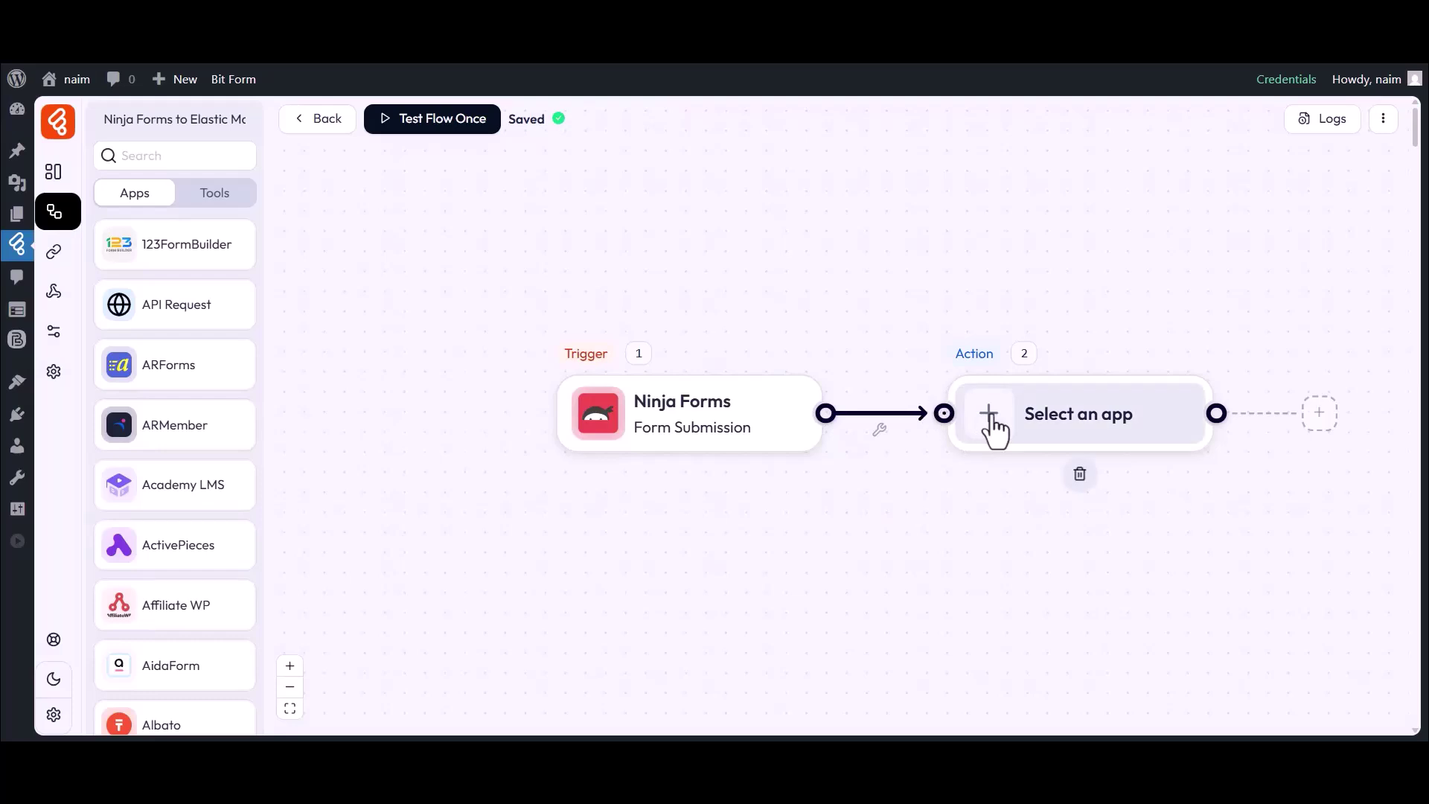
# Set the action to Elastic Mail's Create Contact
pyautogui.click(993, 428)
pyautogui.click(753, 134)
pyautogui.write('Ela')
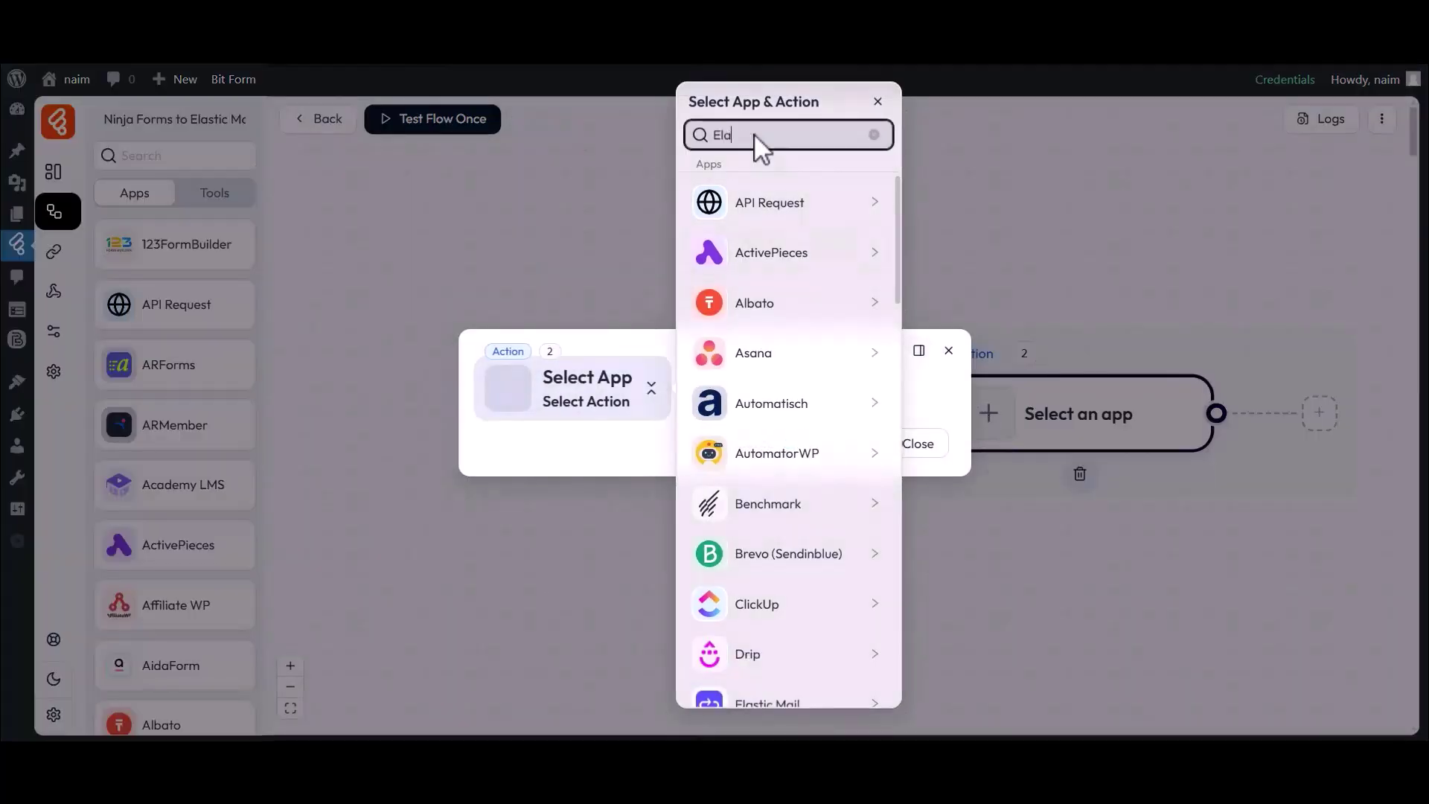
pyautogui.write('stic Mail')
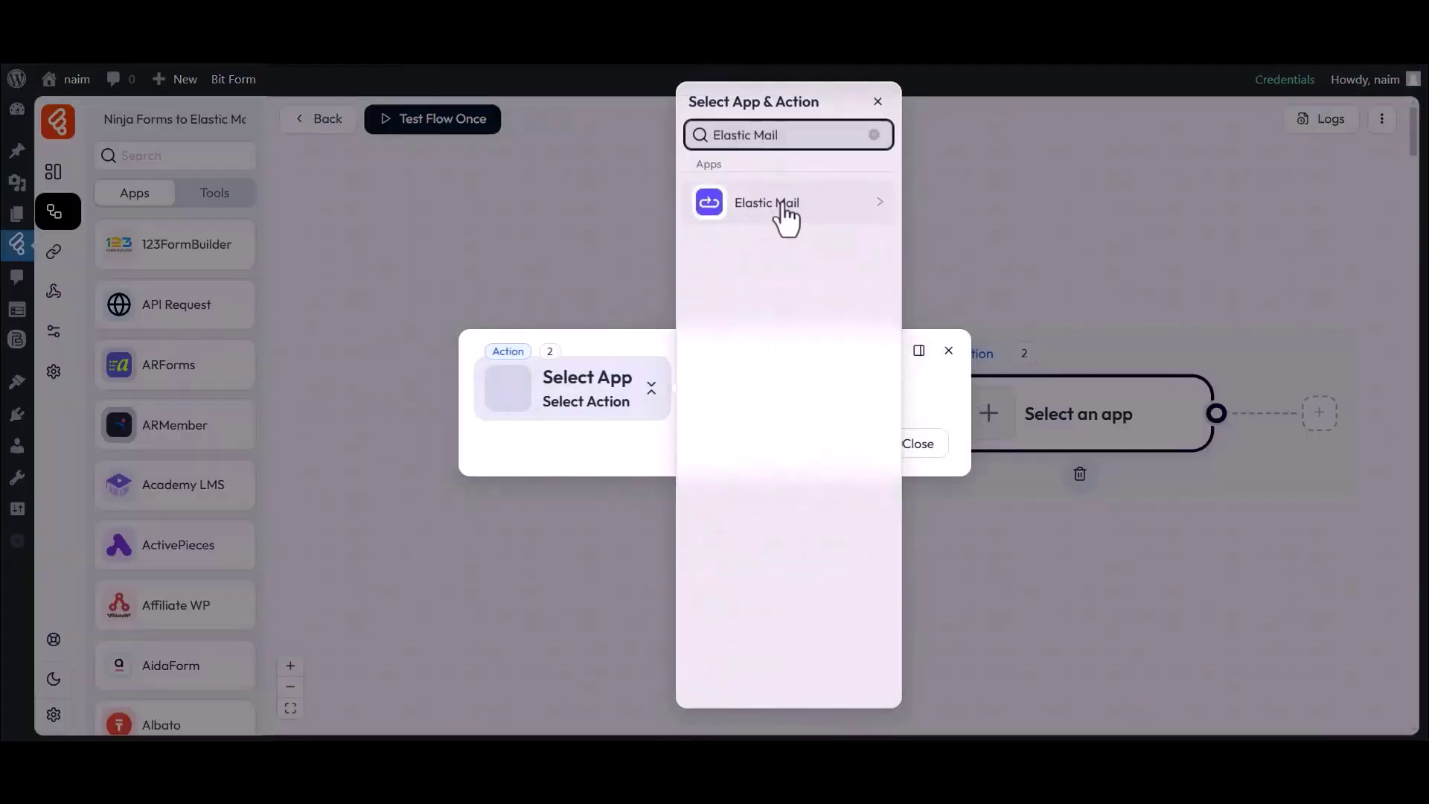
pyautogui.click(760, 209)
pyautogui.click(949, 214)
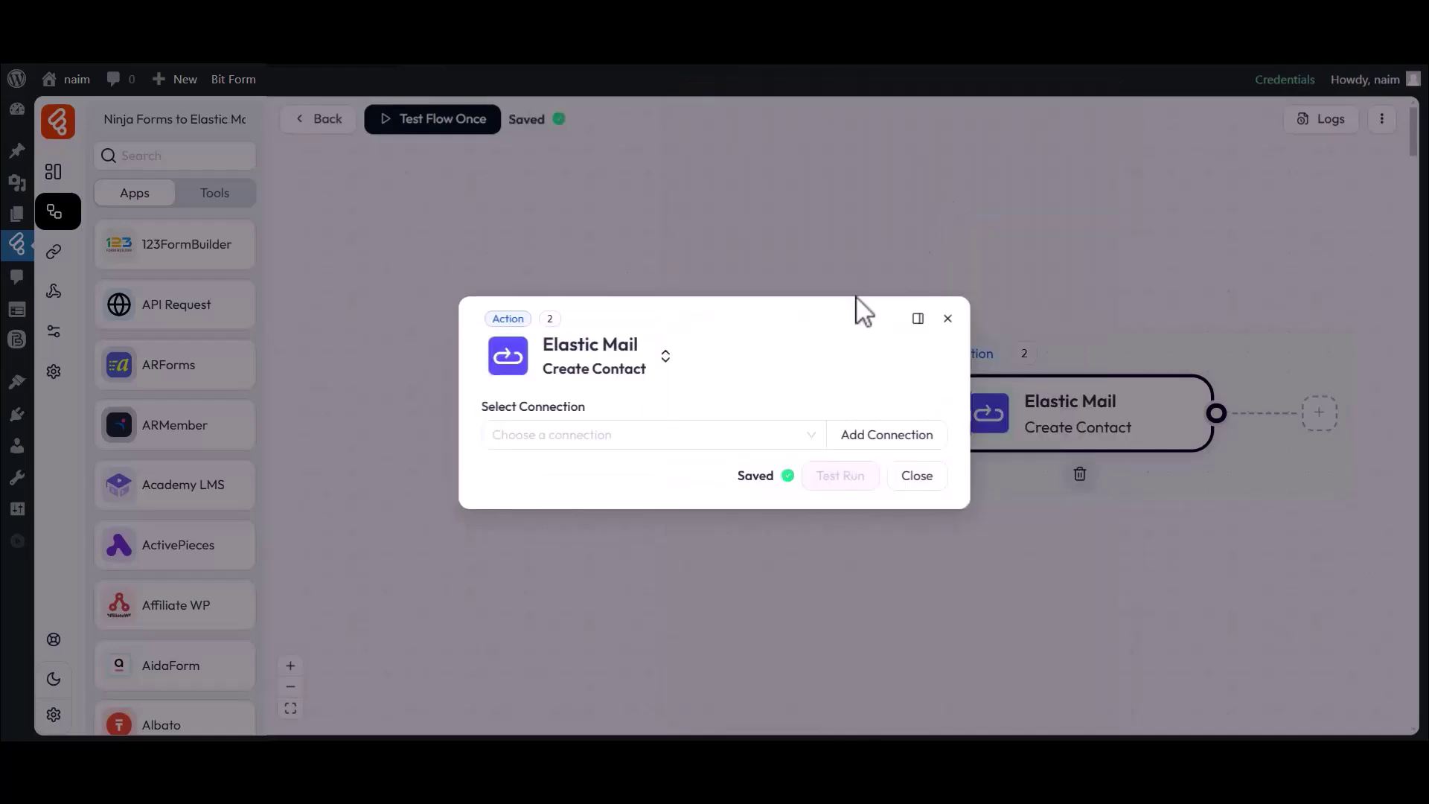
# Start a new connection named Elastic Mail connection 1 and go to Elastic Email's API key page
pyautogui.moveTo(482, 406); pyautogui.dragTo(593, 417)
pyautogui.click(593, 434)
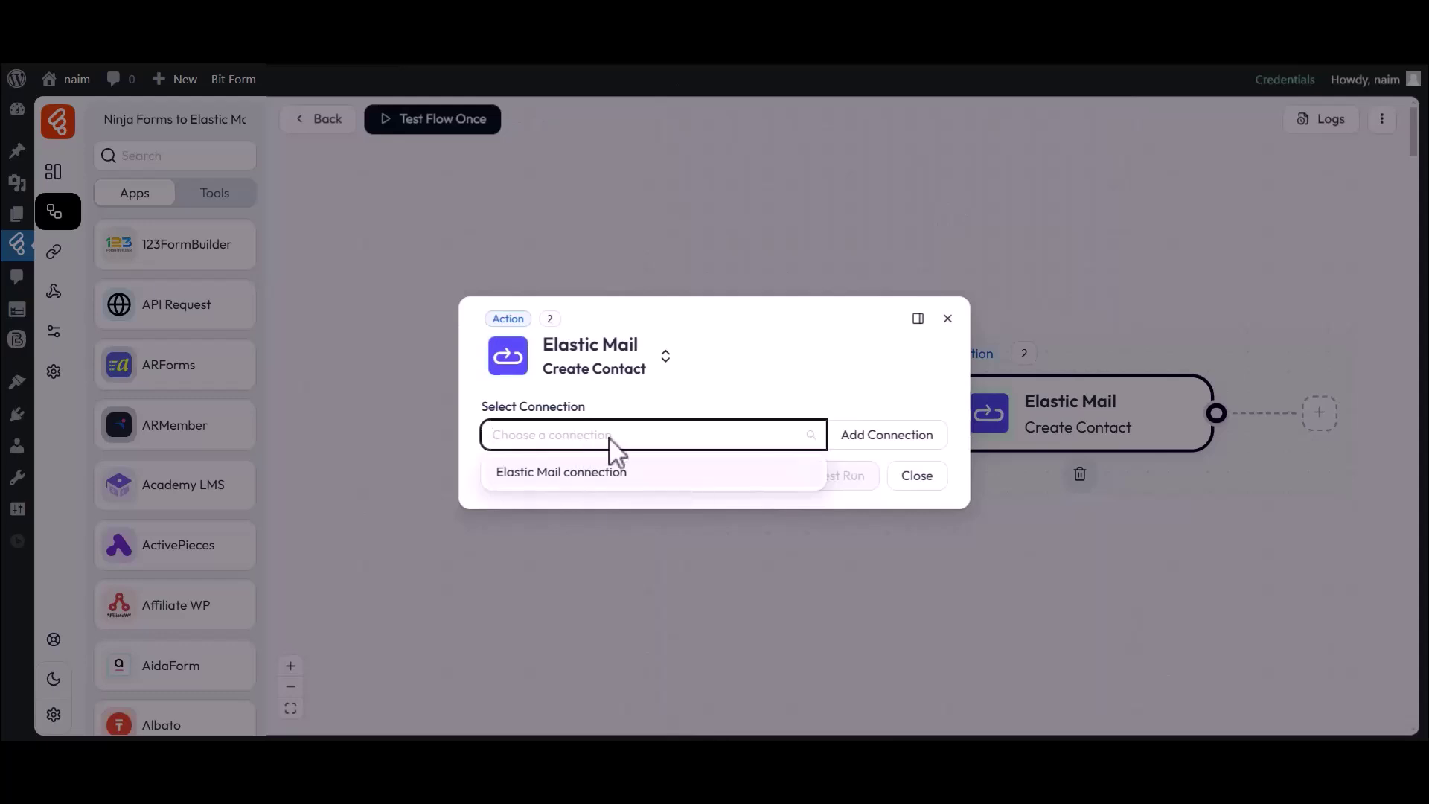
pyautogui.click(886, 439)
pyautogui.moveTo(972, 399); pyautogui.dragTo(1076, 411)
pyautogui.click(986, 432)
pyautogui.moveTo(986, 432); pyautogui.dragTo(1107, 433)
pyautogui.click(1116, 430)
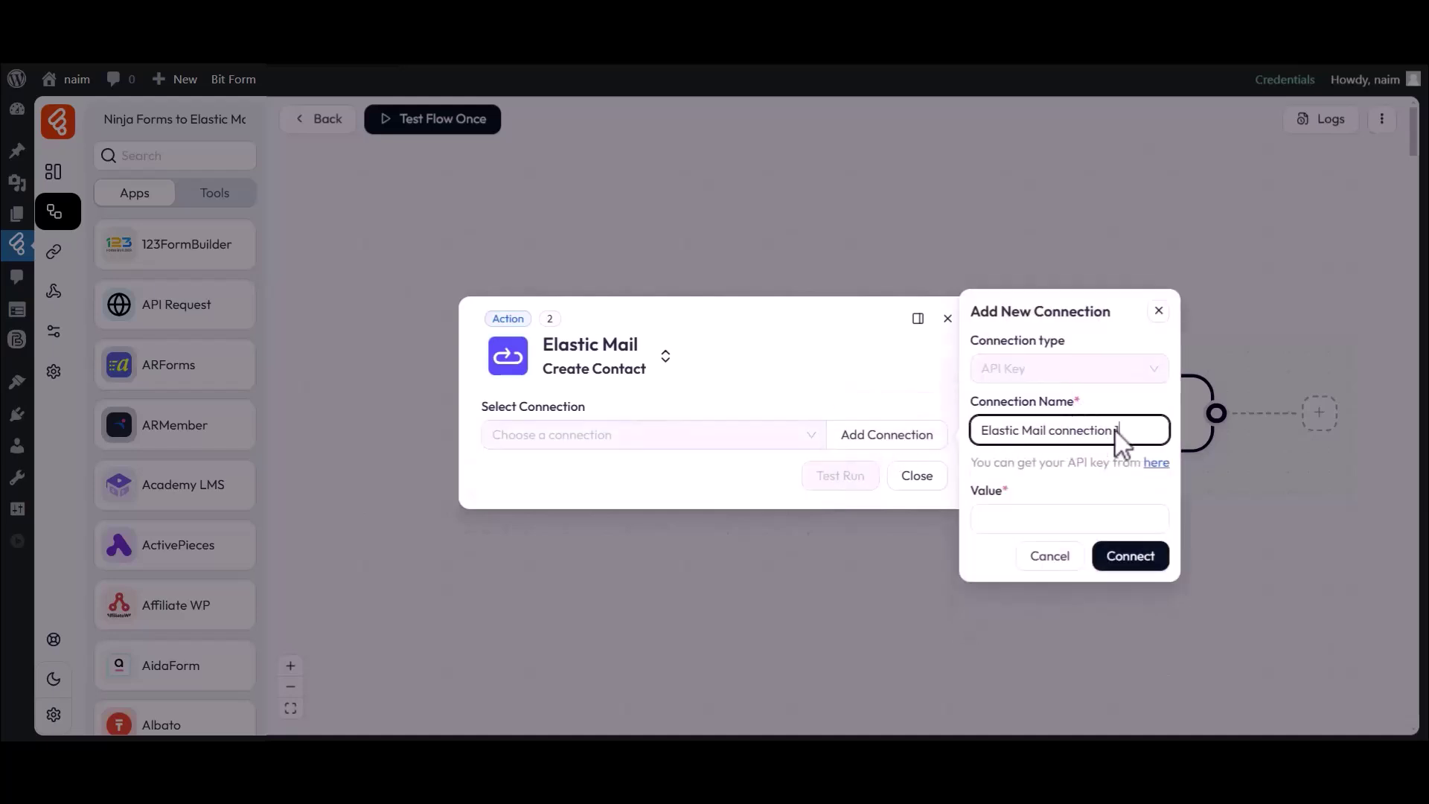
pyautogui.moveTo(983, 491); pyautogui.dragTo(1005, 501)
pyautogui.click(1018, 518)
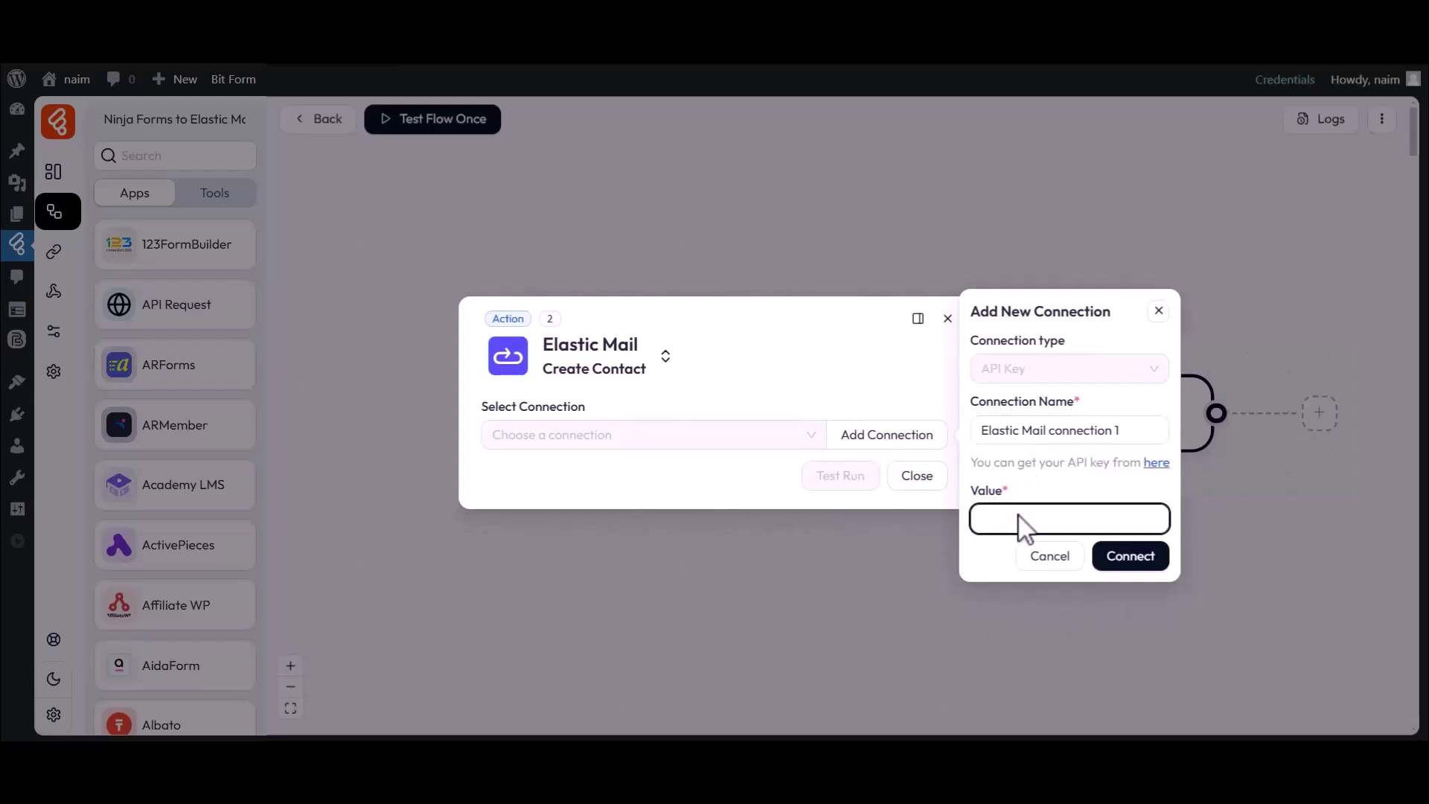
pyautogui.click(1154, 464)
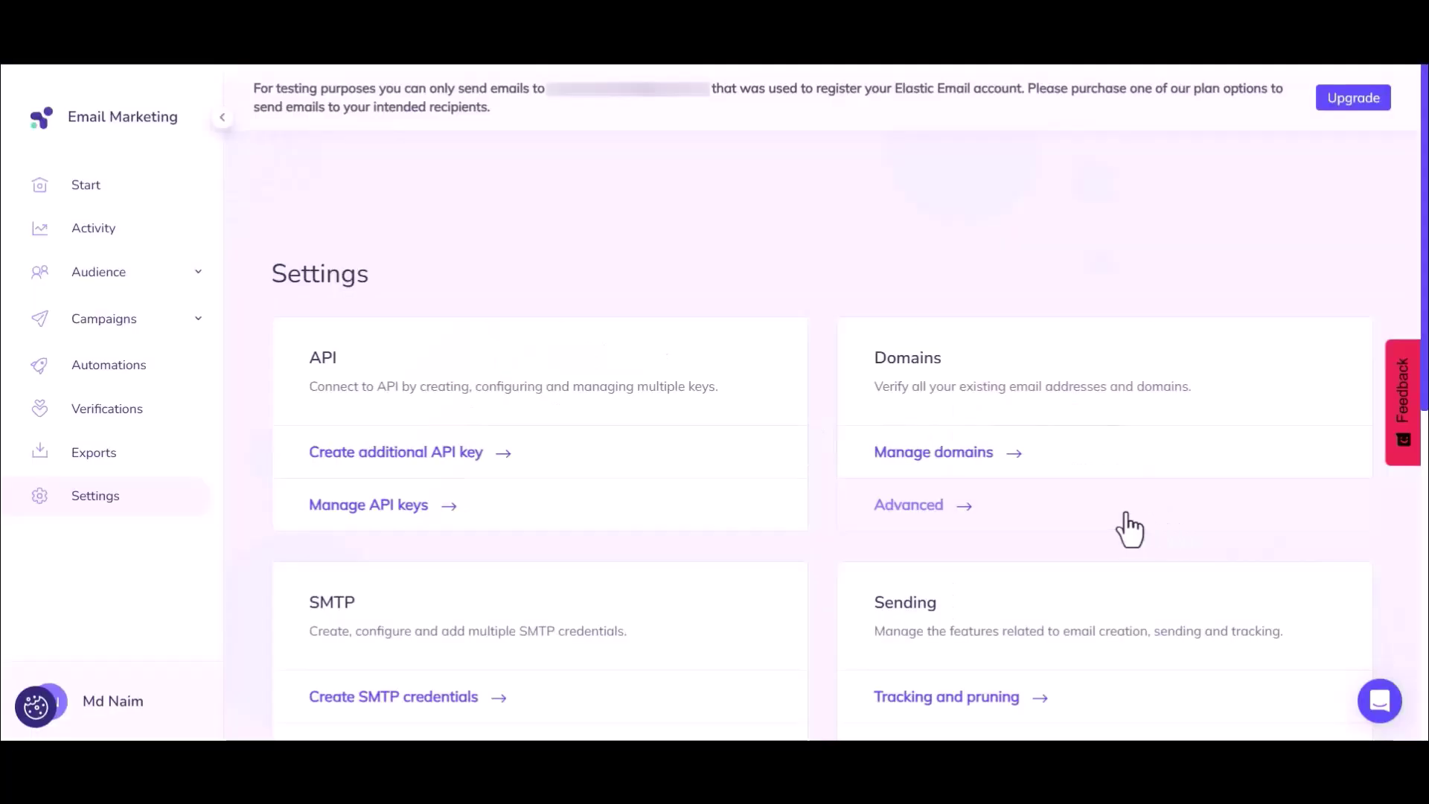
# Create a full-access Elastic Email API key named Bit Flows and copy its value
pyautogui.click(385, 456)
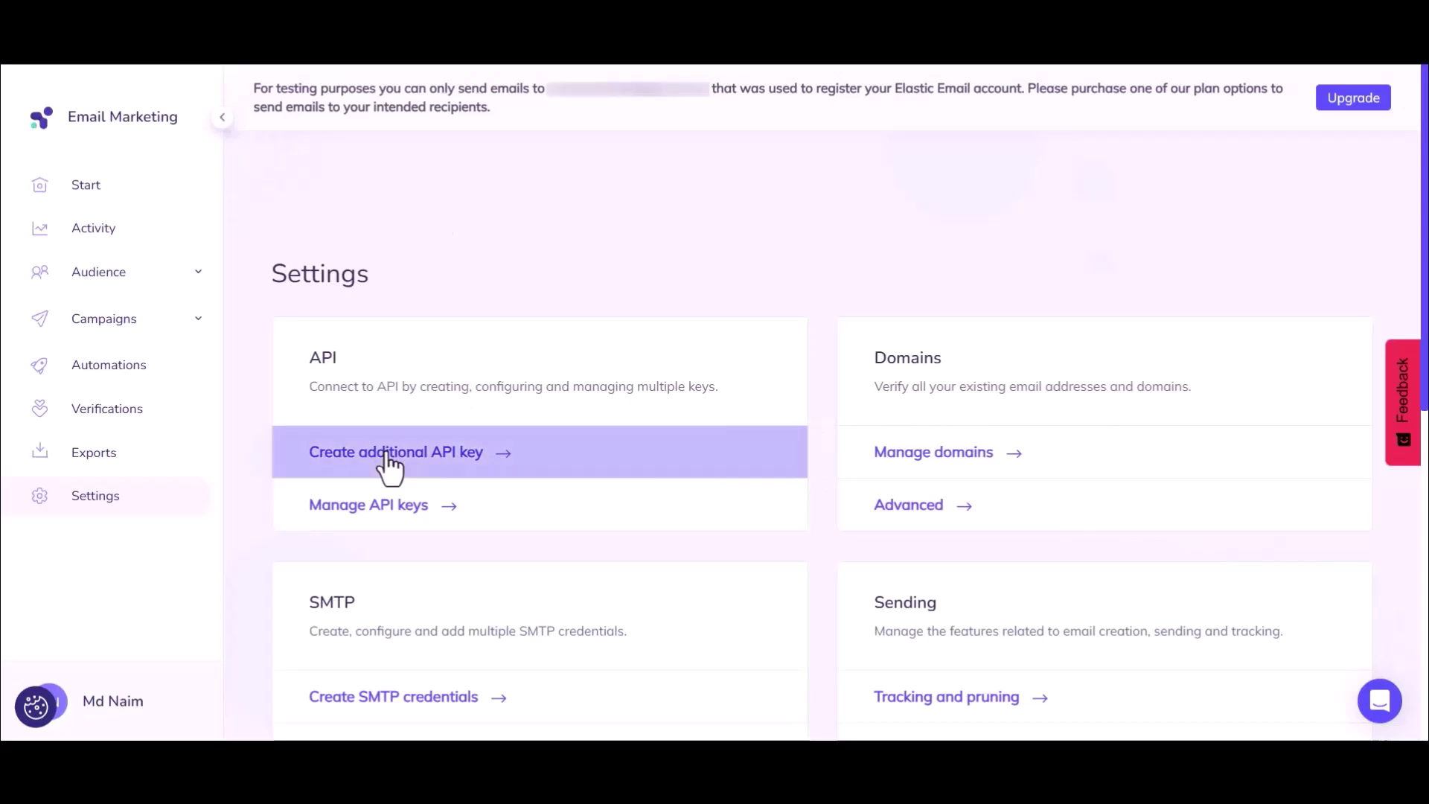
pyautogui.click(534, 390)
pyautogui.write('Bit Flows')
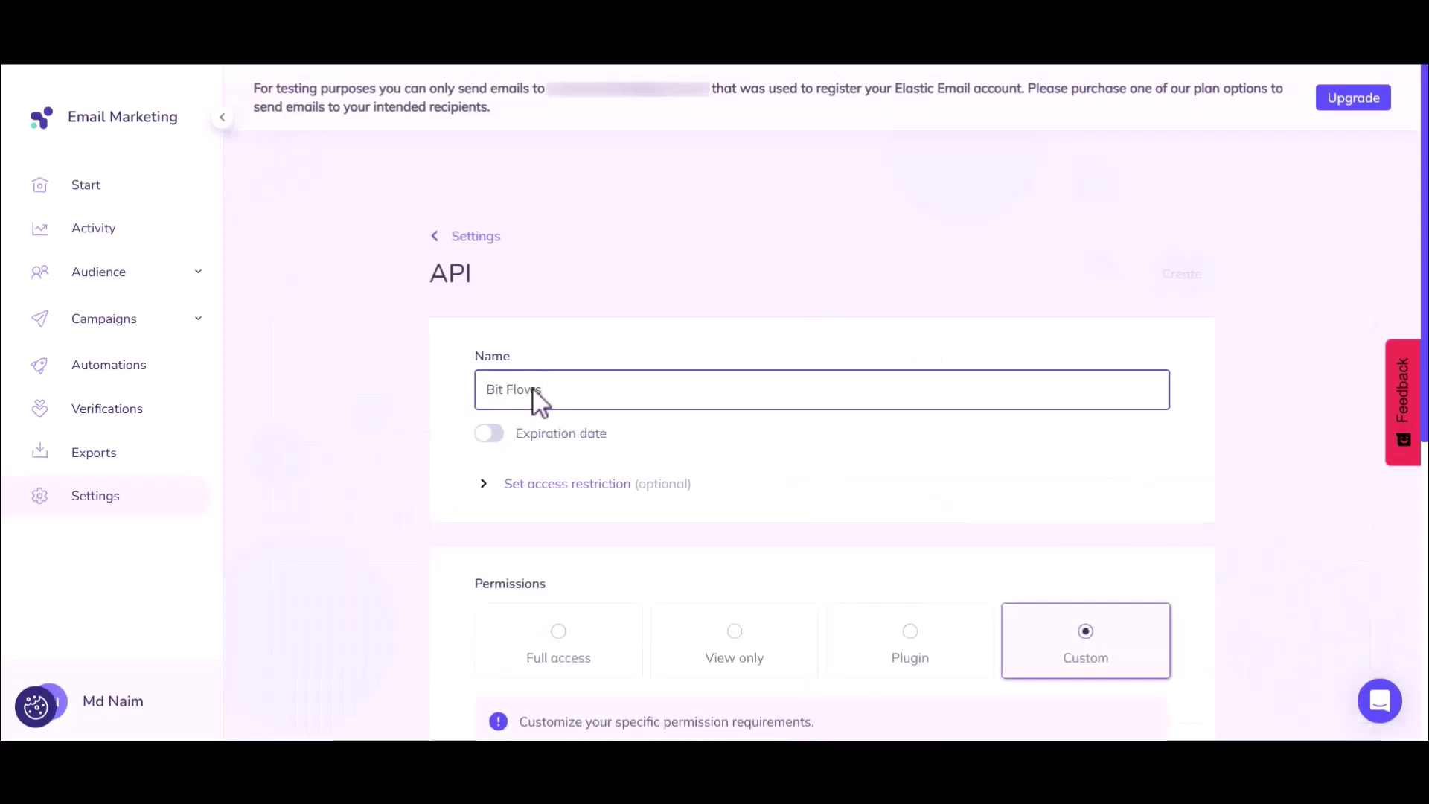
pyautogui.click(554, 646)
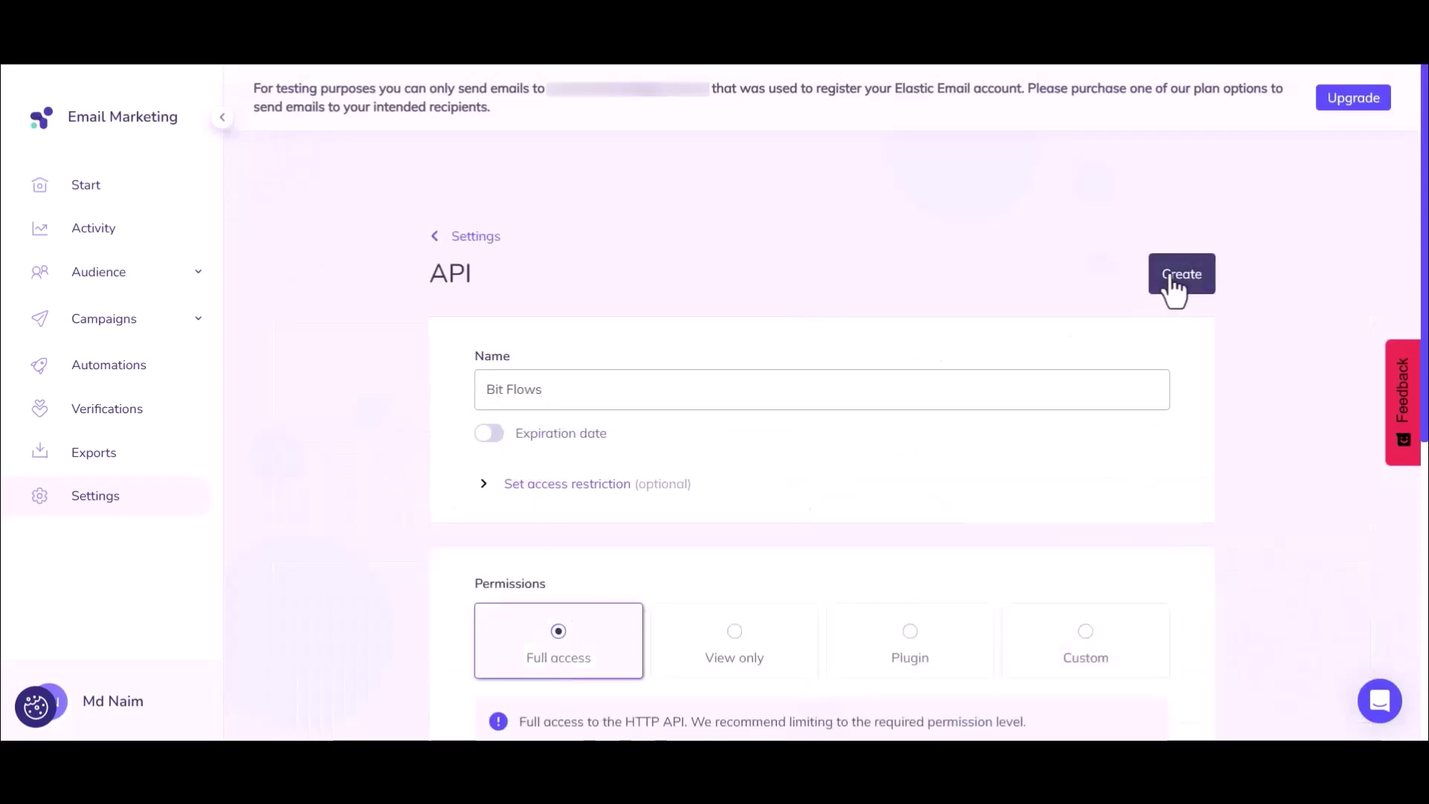
pyautogui.click(1175, 281)
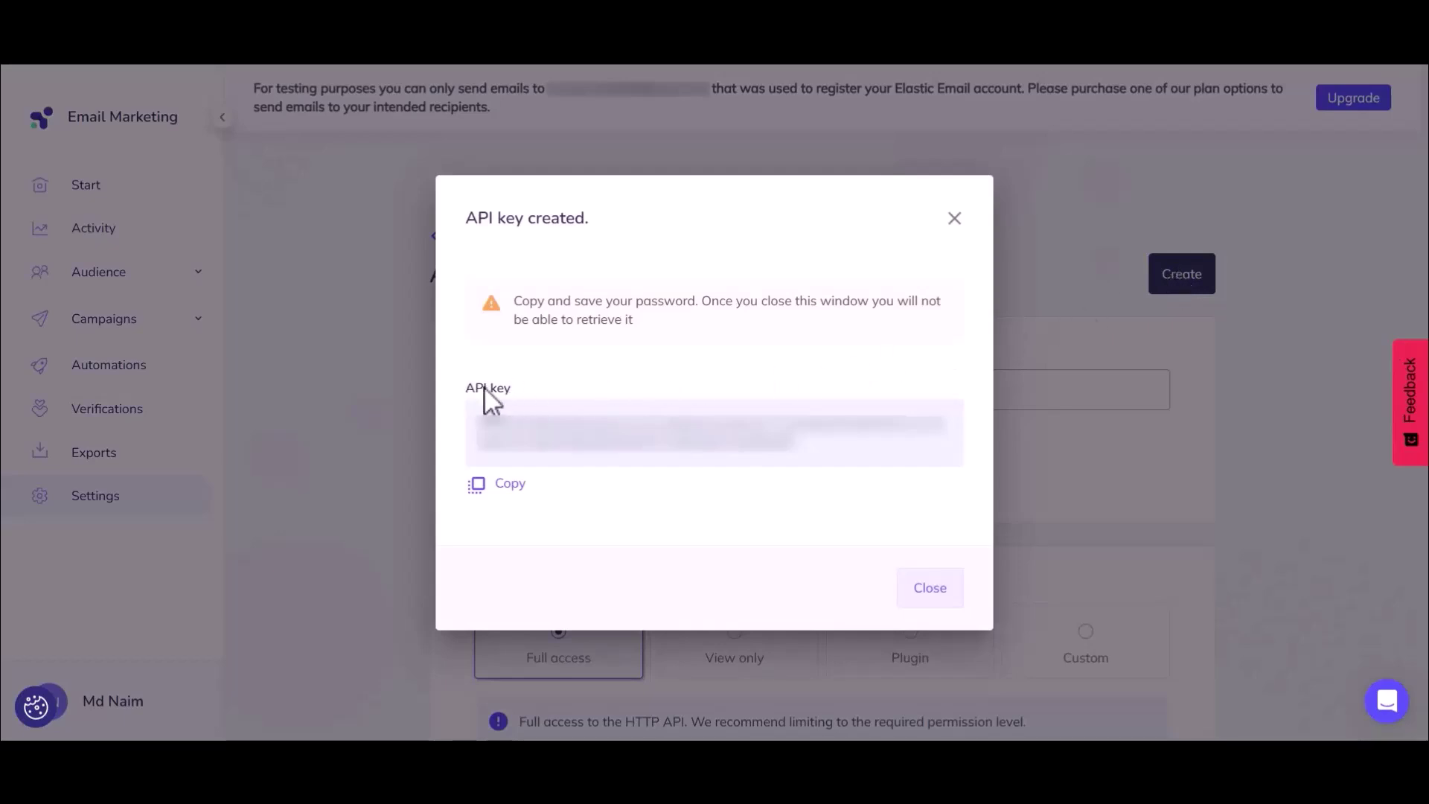
pyautogui.moveTo(481, 418); pyautogui.dragTo(800, 448)
pyautogui.click(800, 448)
pyautogui.click(508, 484)
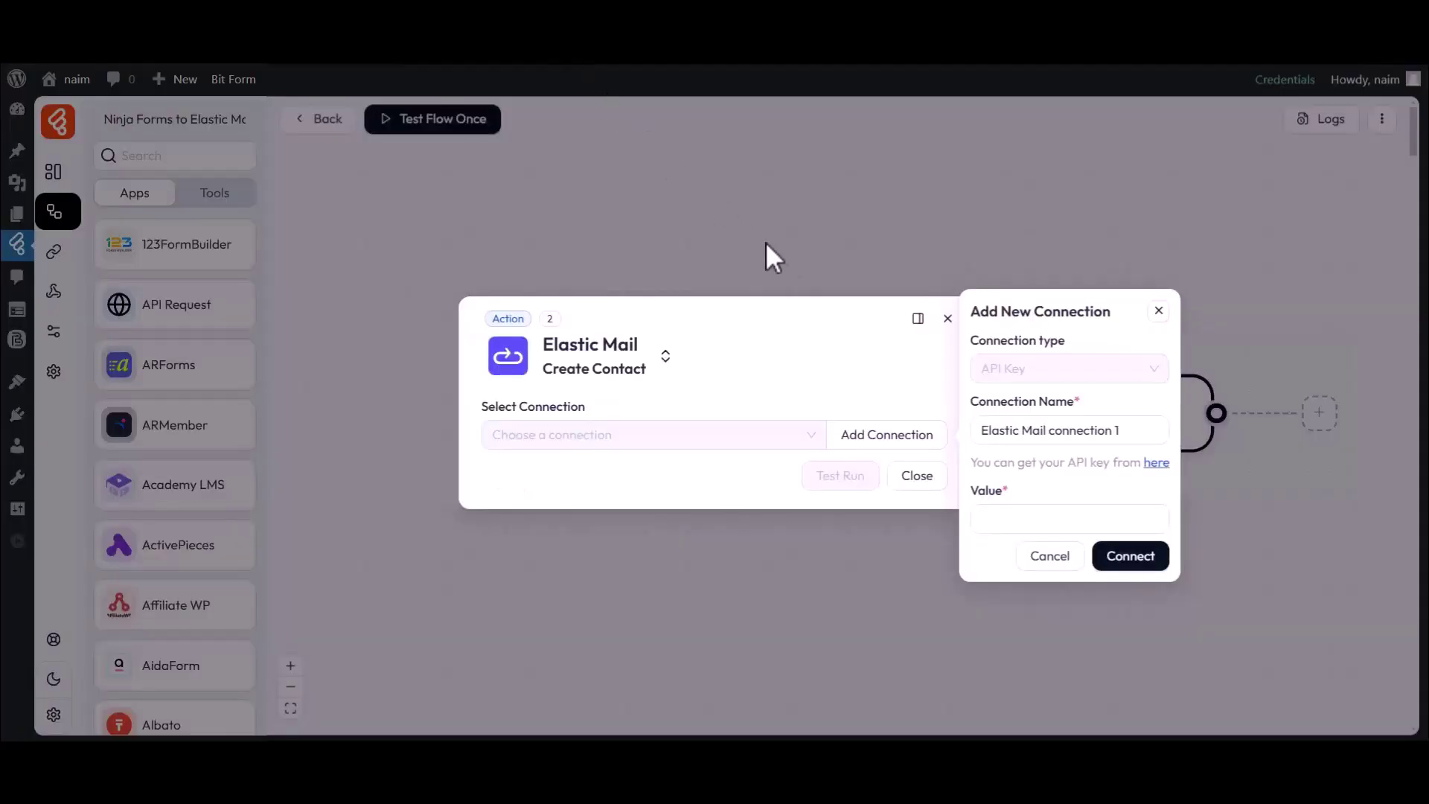
# Paste the API key and save Elastic Mail connection 1
pyautogui.click(972, 495)
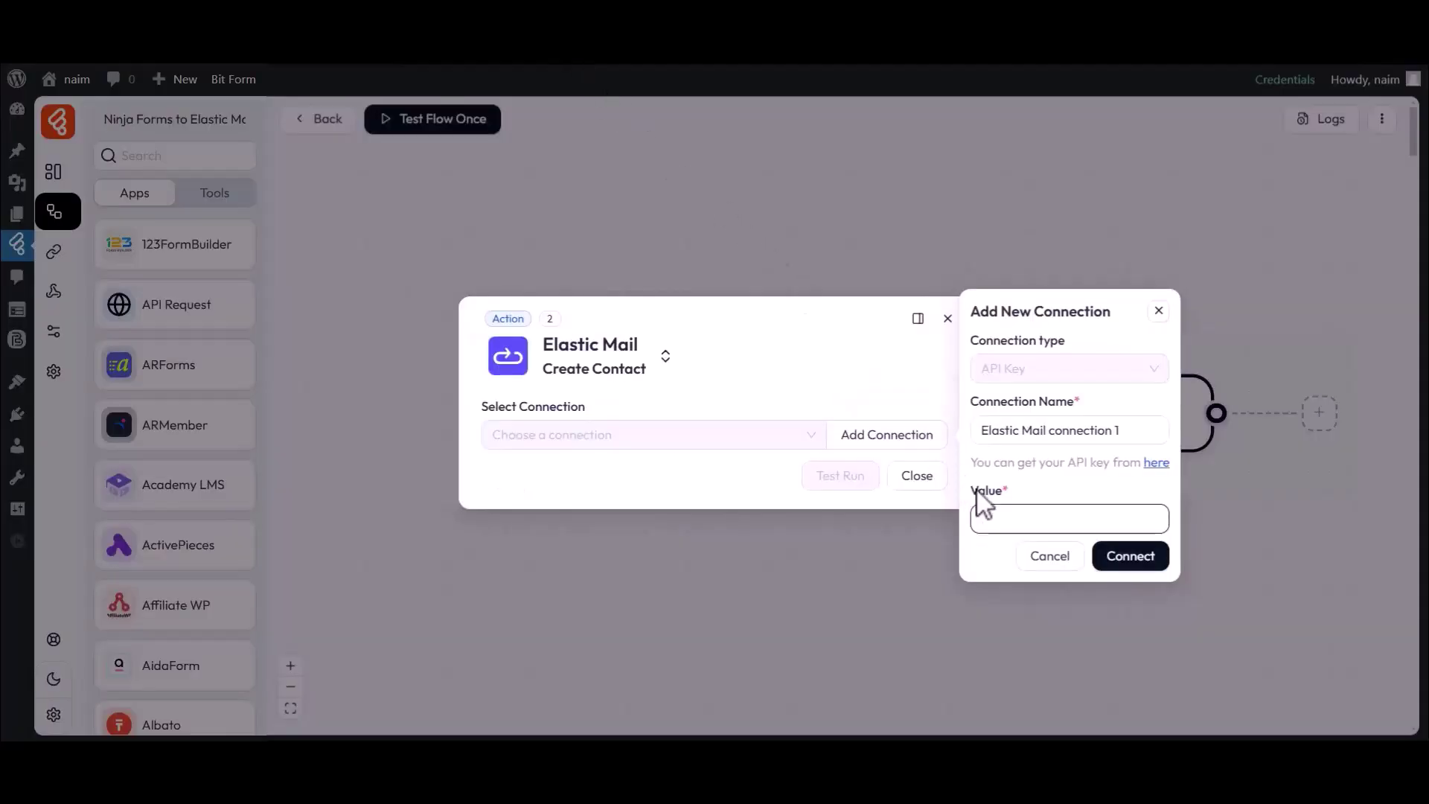
pyautogui.click(1007, 514)
pyautogui.hotkey('ctrl', 'v')
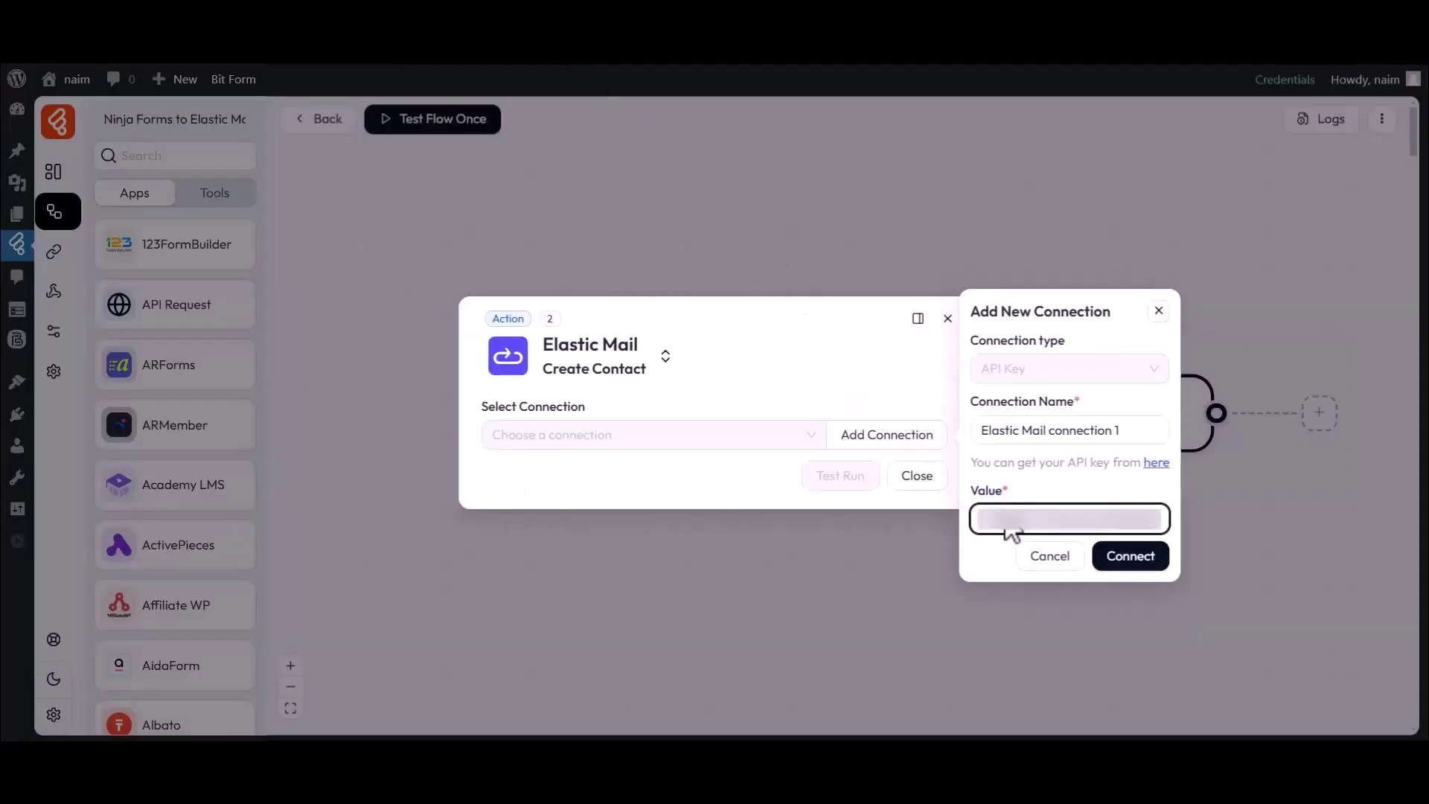
pyautogui.click(1139, 563)
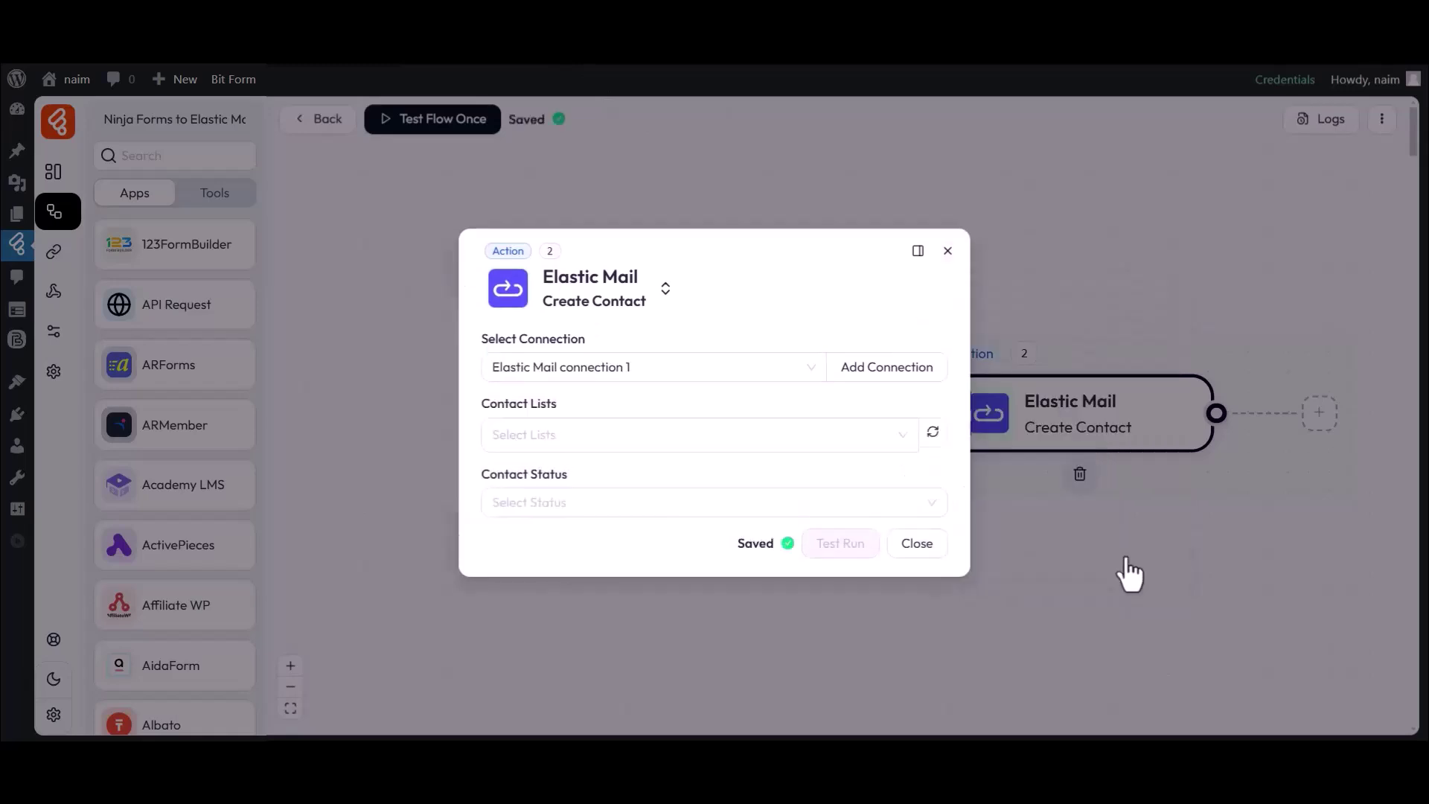
# Target the Bit Flows contact list with contact status Active
pyautogui.moveTo(482, 340); pyautogui.dragTo(586, 340)
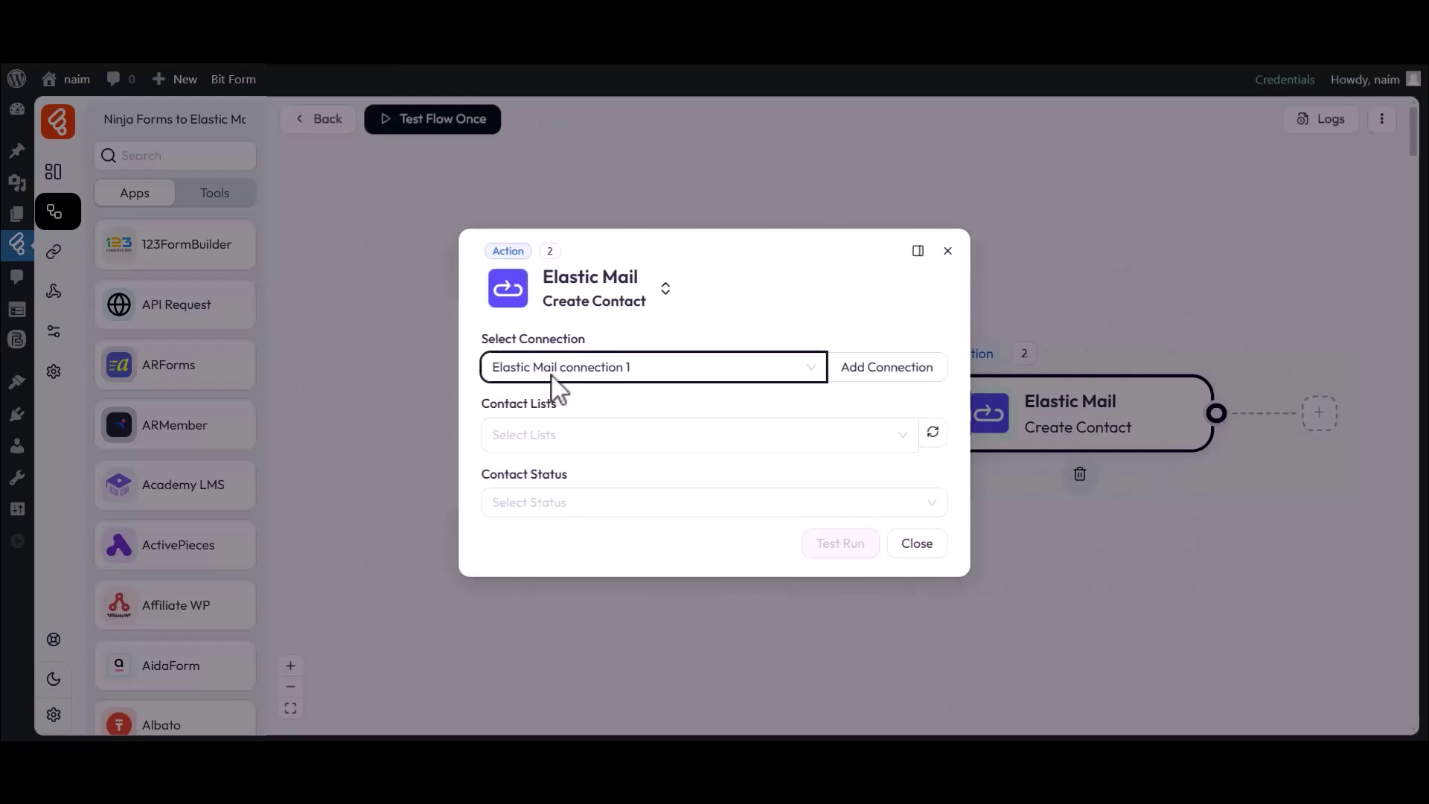
pyautogui.moveTo(481, 403); pyautogui.dragTo(552, 443)
pyautogui.click(557, 439)
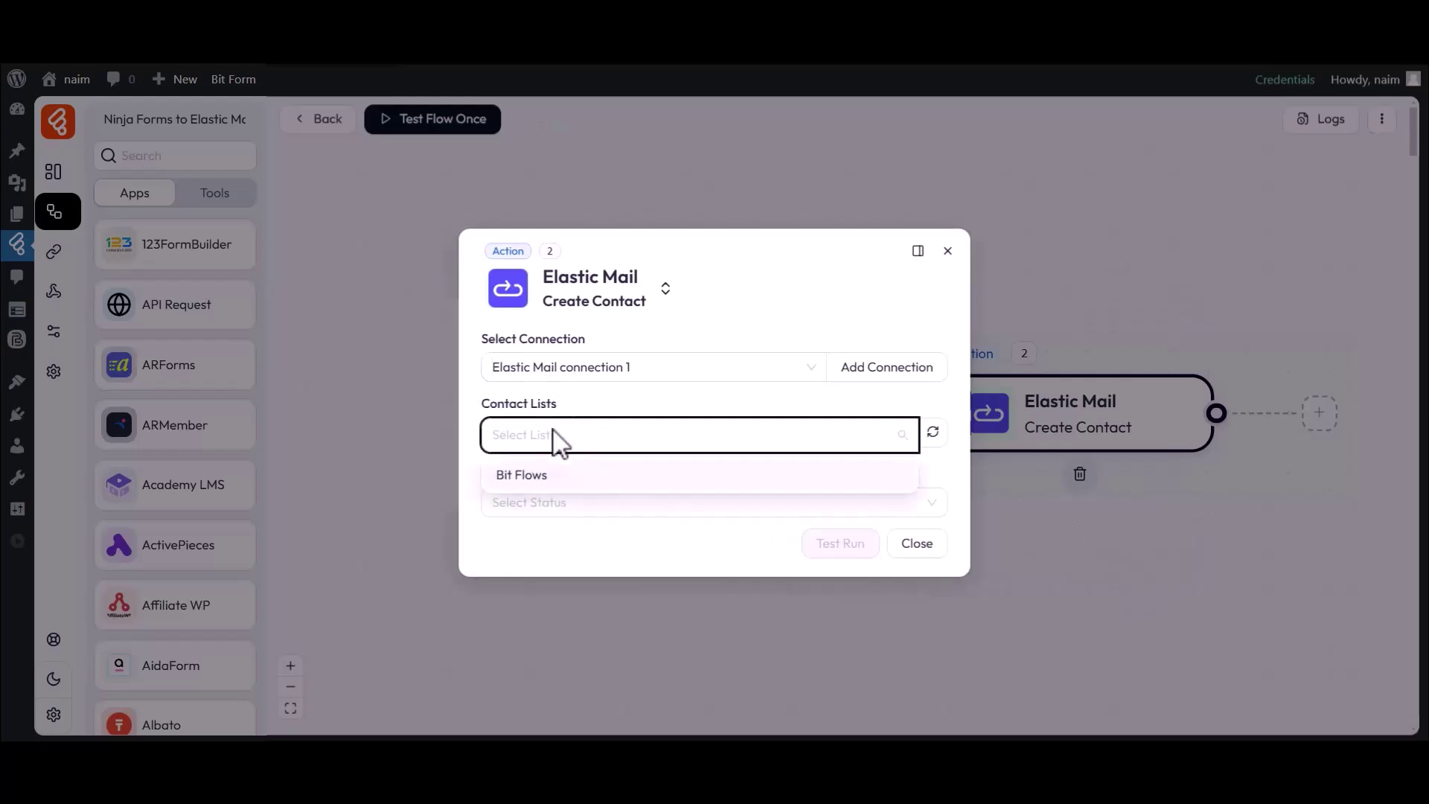
pyautogui.click(525, 476)
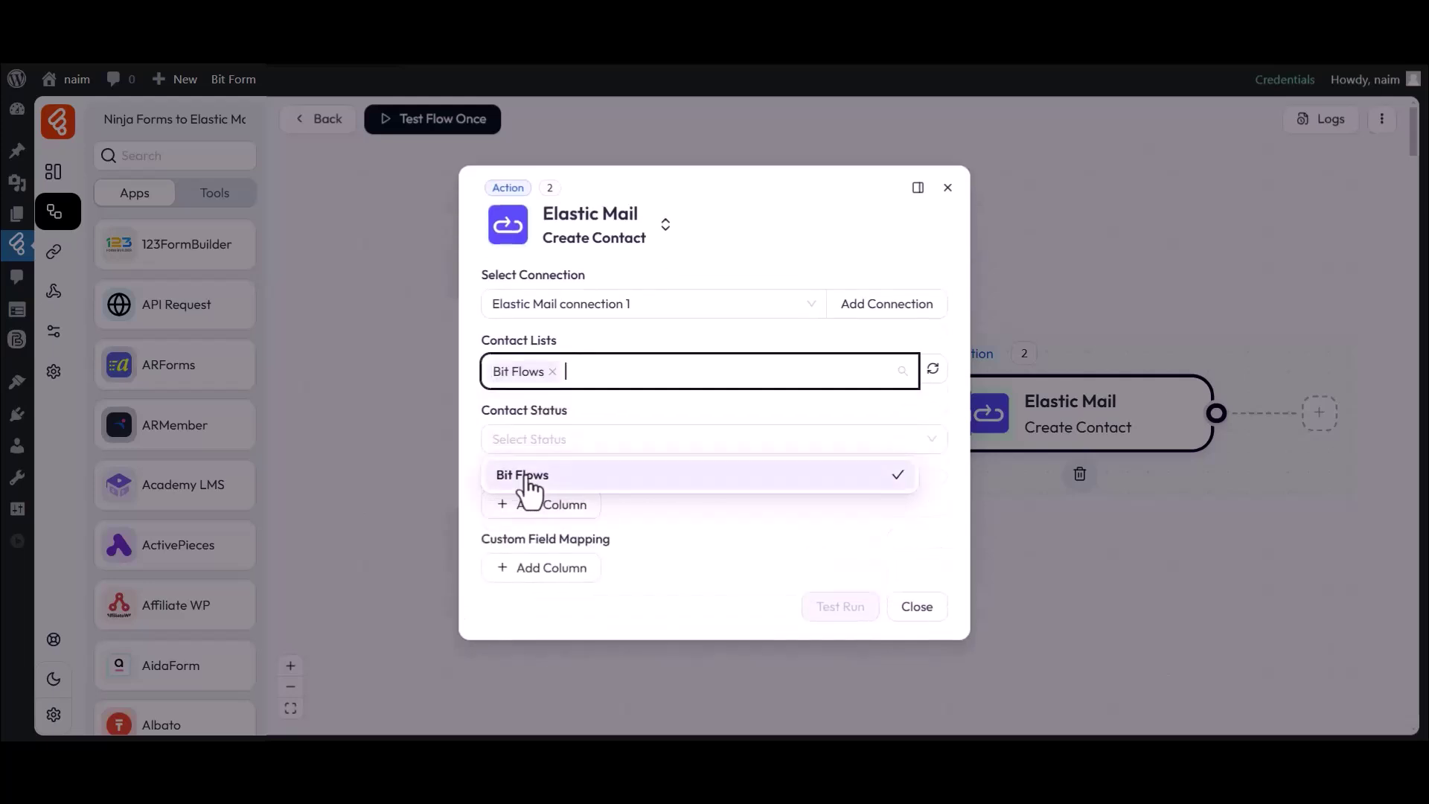
pyautogui.click(561, 414)
pyautogui.moveTo(491, 420); pyautogui.dragTo(571, 414)
pyautogui.click(570, 413)
pyautogui.click(545, 440)
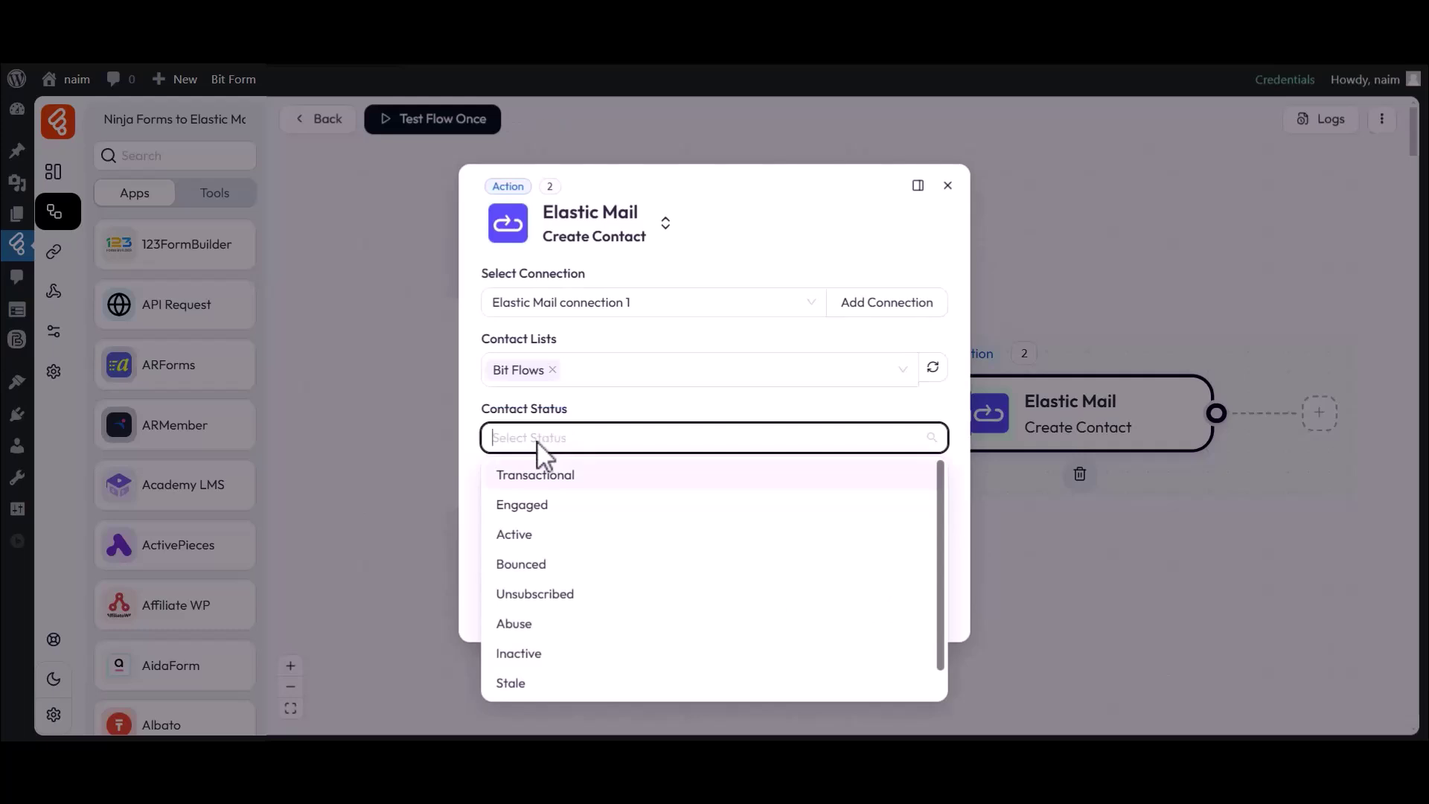
pyautogui.click(520, 536)
pyautogui.moveTo(491, 501); pyautogui.dragTo(494, 476)
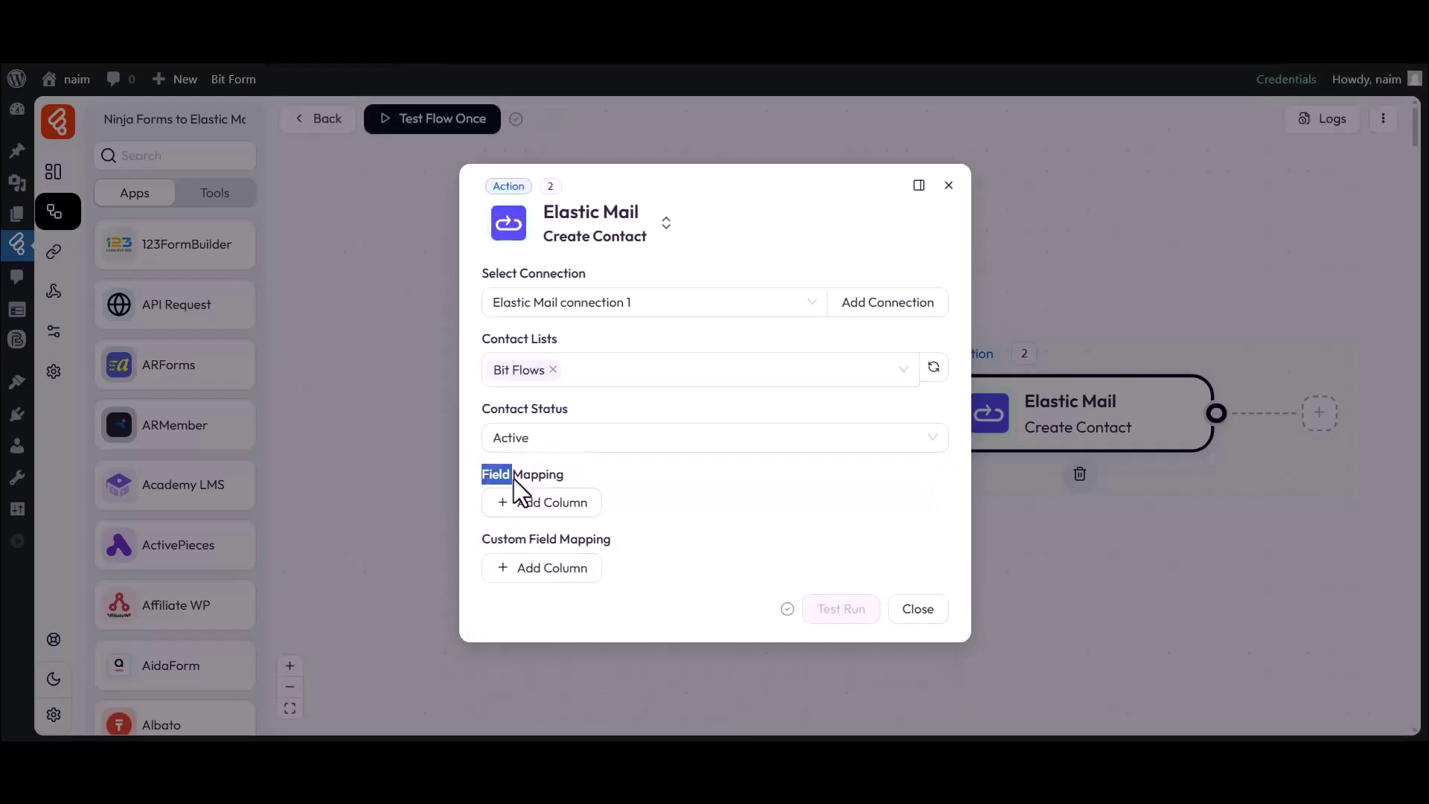
# Map the Elastic Mail Email field to form field 10
pyautogui.click(555, 500)
pyautogui.click(550, 509)
pyautogui.click(566, 546)
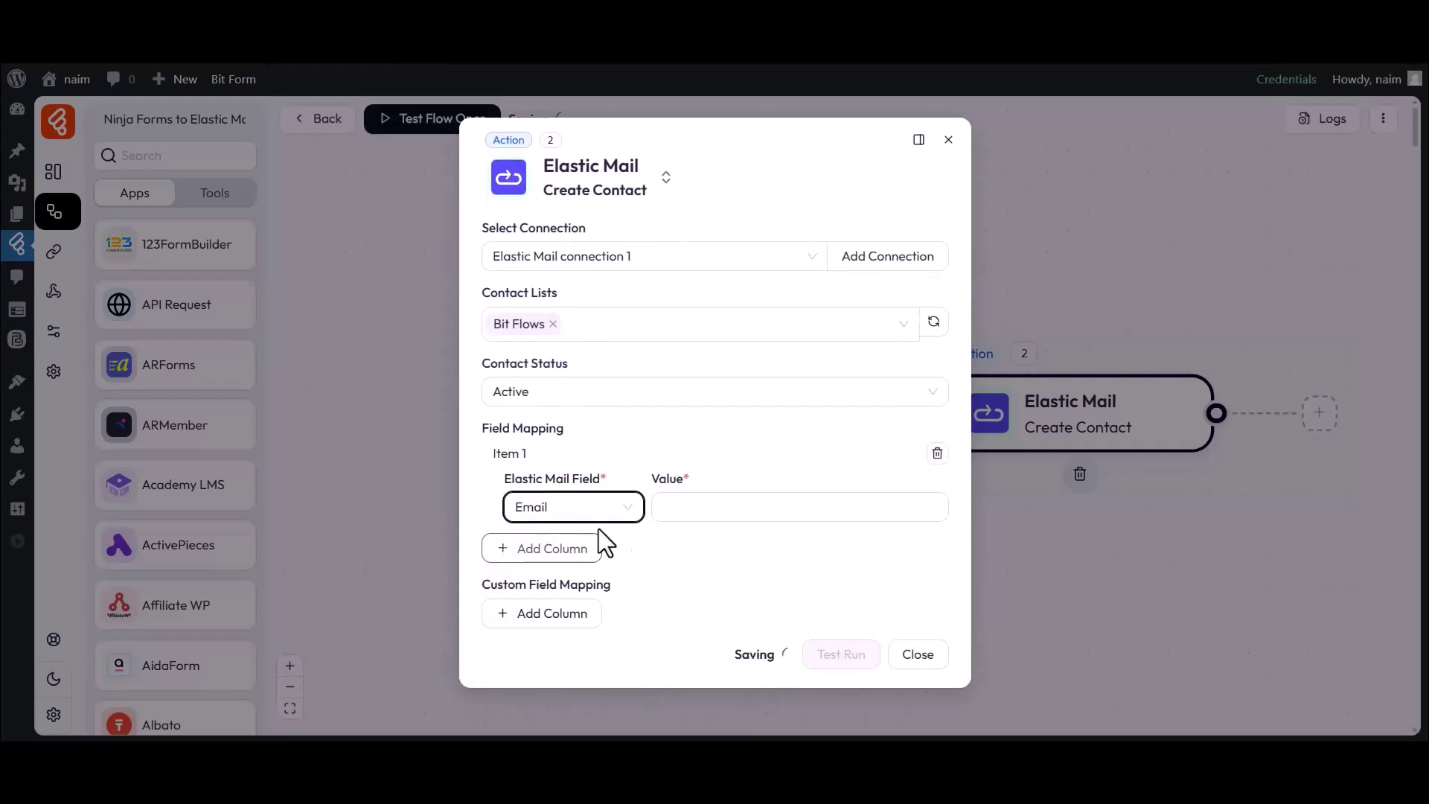
pyautogui.click(743, 507)
pyautogui.click(1031, 579)
pyautogui.click(656, 554)
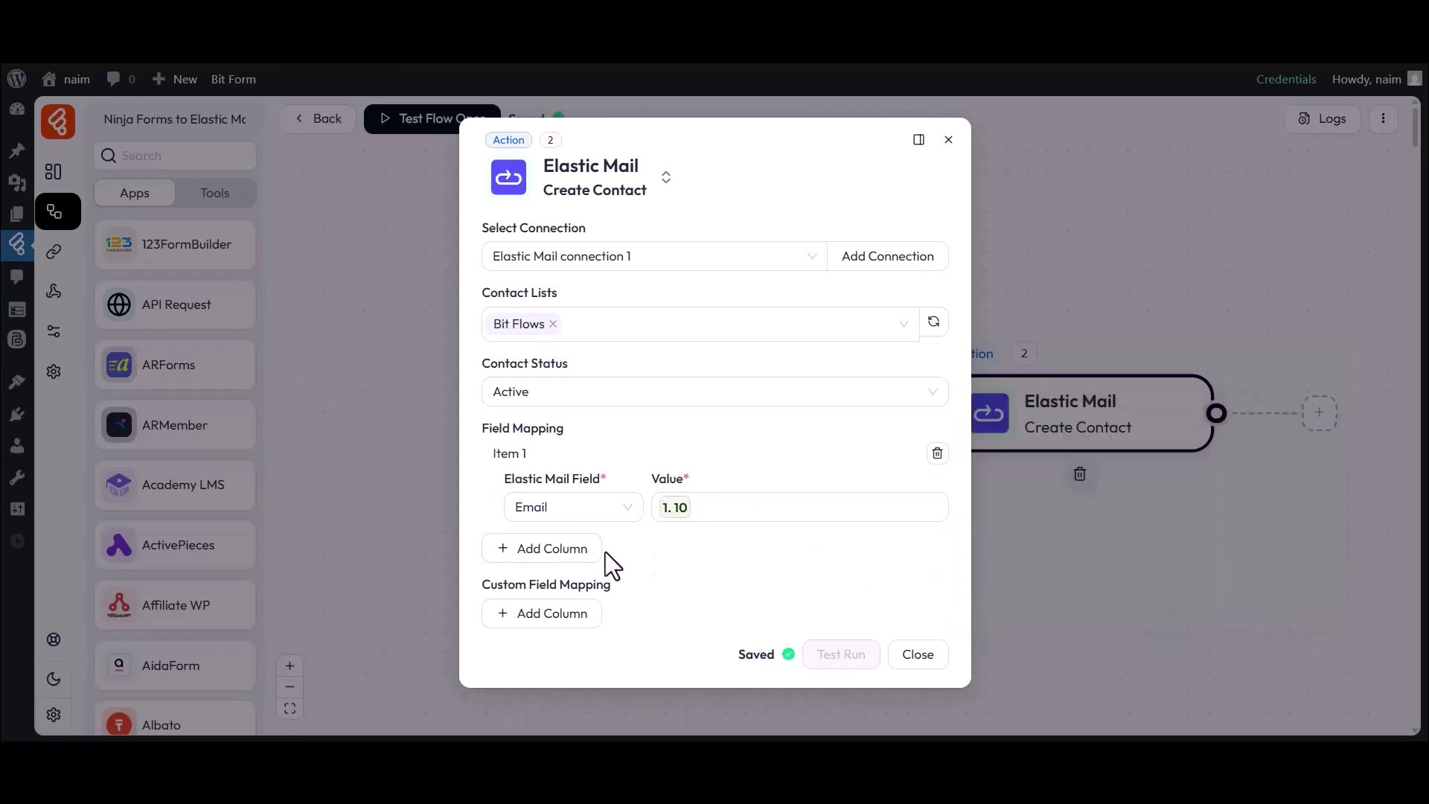
# Map FirstName to form field 21 and LastName to form field 22
pyautogui.click(542, 549)
pyautogui.click(543, 553)
pyautogui.click(561, 622)
pyautogui.click(763, 555)
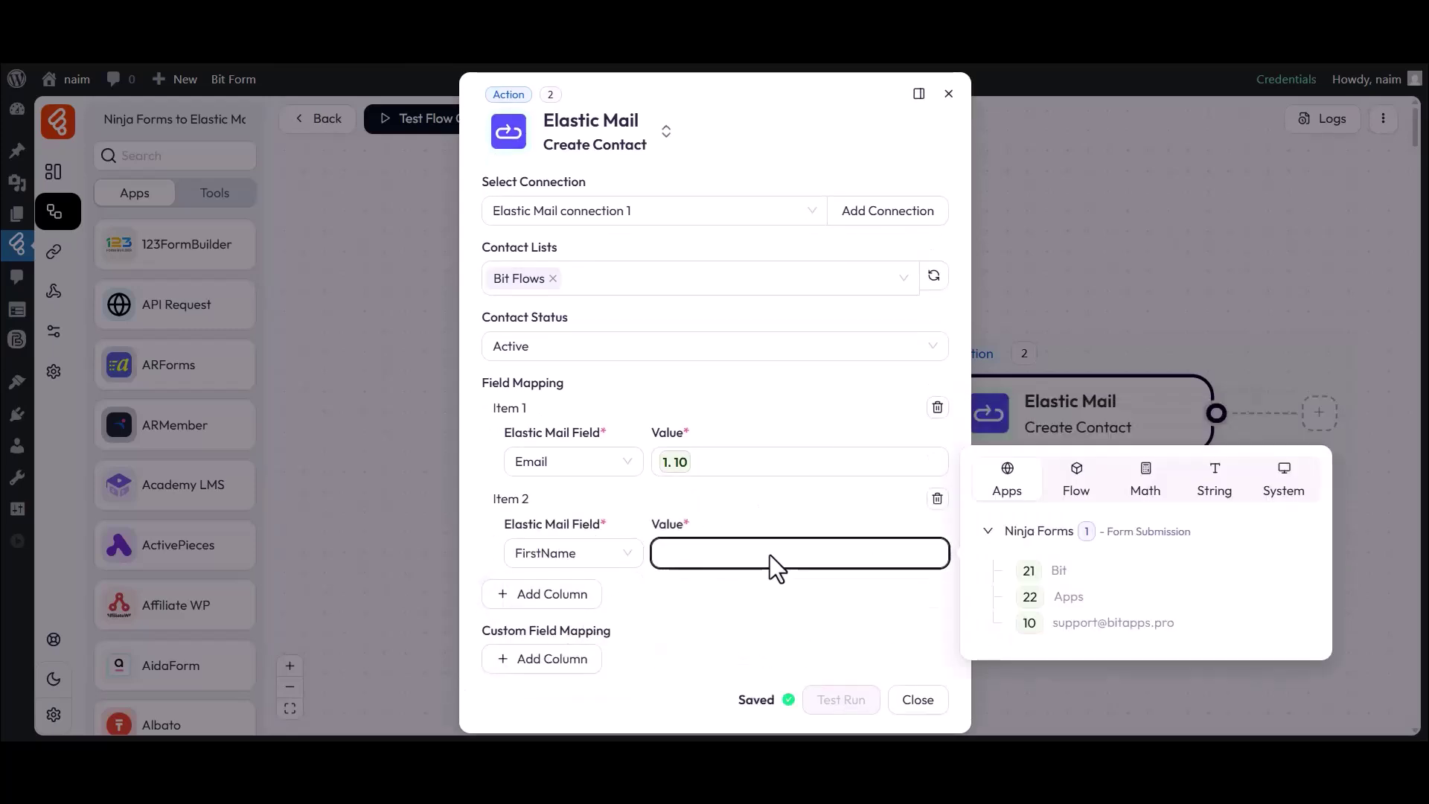
pyautogui.click(1029, 570)
pyautogui.click(811, 588)
pyautogui.click(548, 594)
pyautogui.click(567, 635)
pyautogui.click(558, 595)
pyautogui.click(841, 634)
pyautogui.click(1027, 679)
pyautogui.click(798, 679)
# Add a custom Number field holding the test phone number, then close the action settings
pyautogui.scroll(-1, 798, 679)
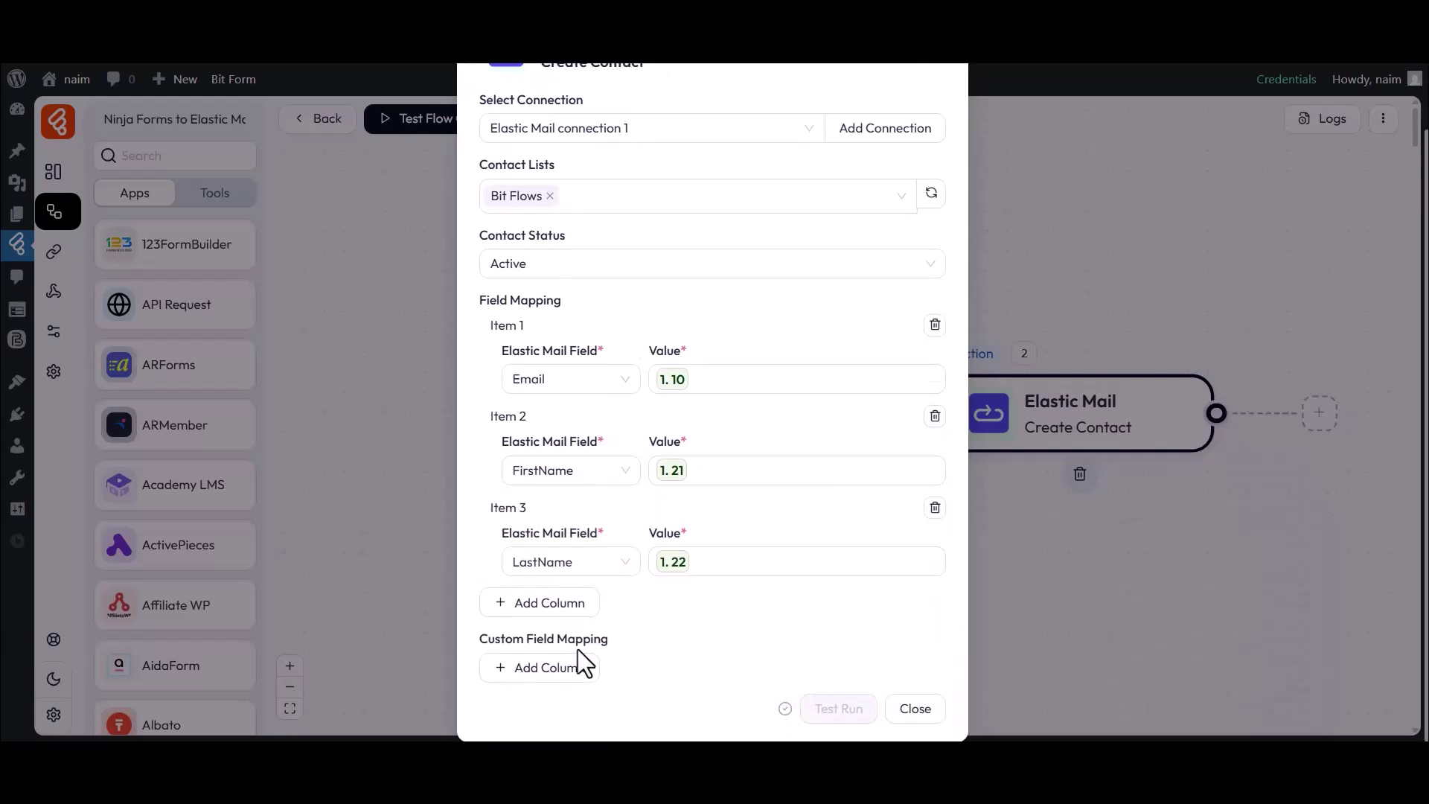
pyautogui.moveTo(488, 641); pyautogui.dragTo(614, 643)
pyautogui.click(534, 666)
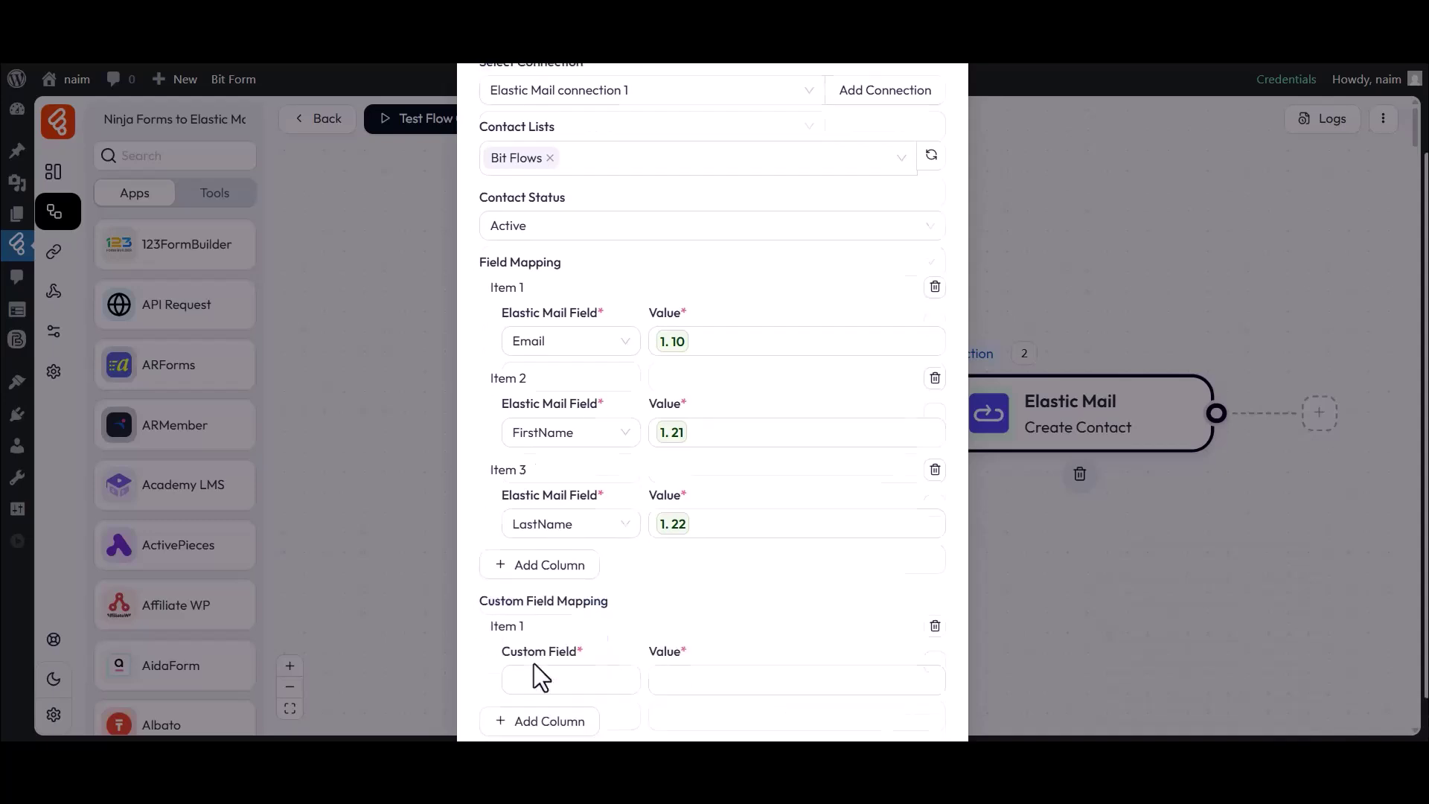
pyautogui.scroll(-1, 534, 664)
pyautogui.click(547, 631)
pyautogui.write('Number')
pyautogui.click(691, 625)
pyautogui.write('333444555')
pyautogui.click(678, 661)
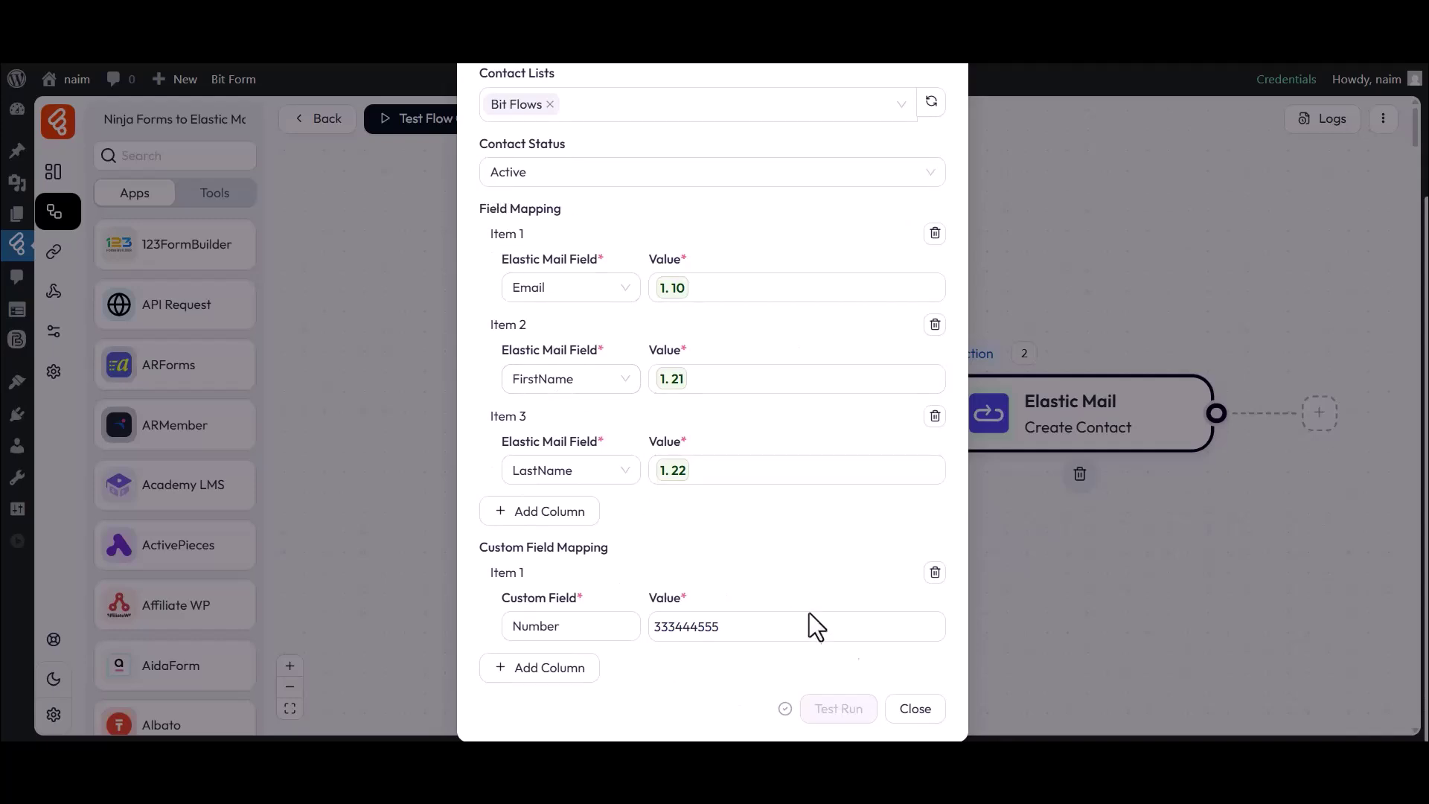
pyautogui.click(915, 707)
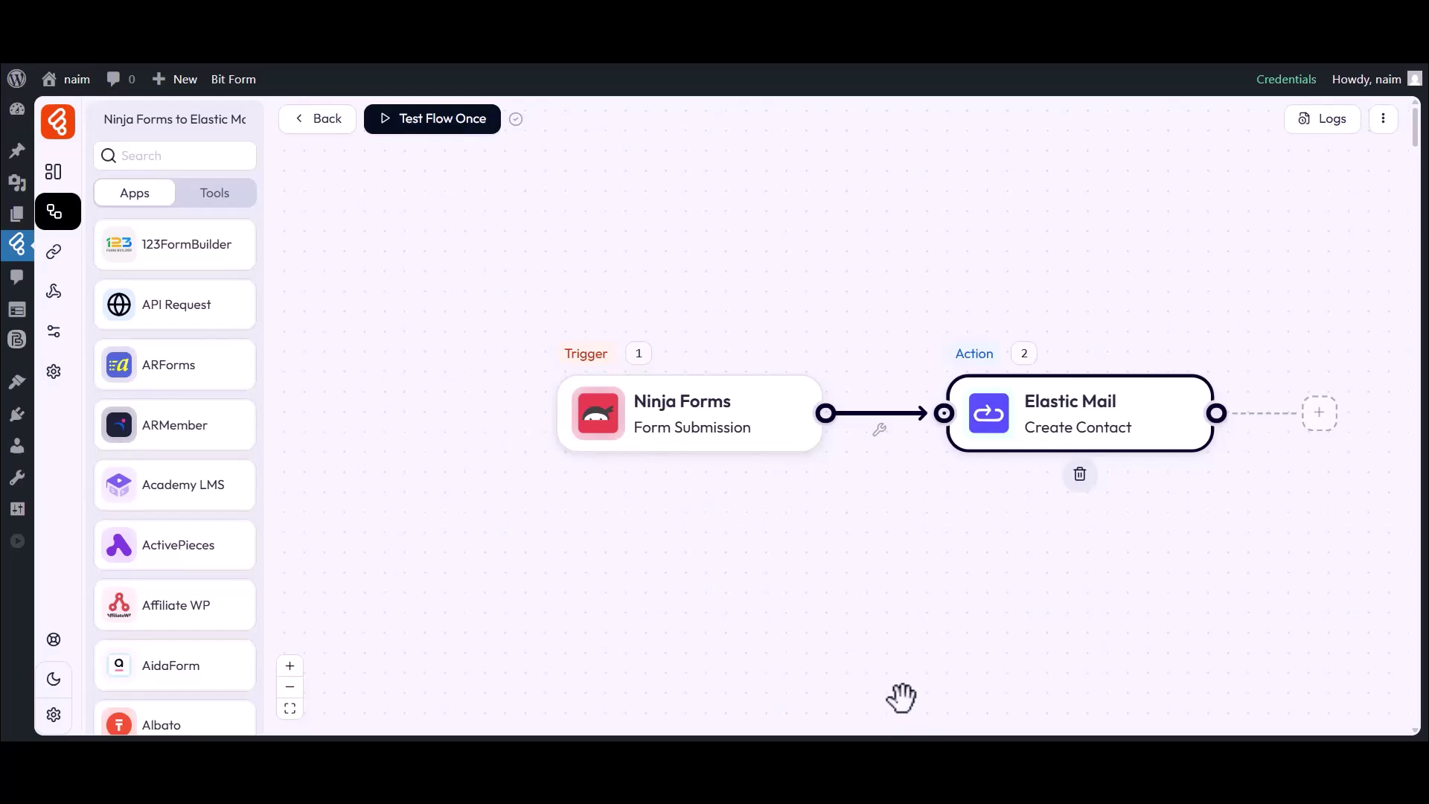
# Test the flow once by submitting the form with first name Bit, last name Apps and an email
pyautogui.click(410, 126)
pyautogui.click(411, 164)
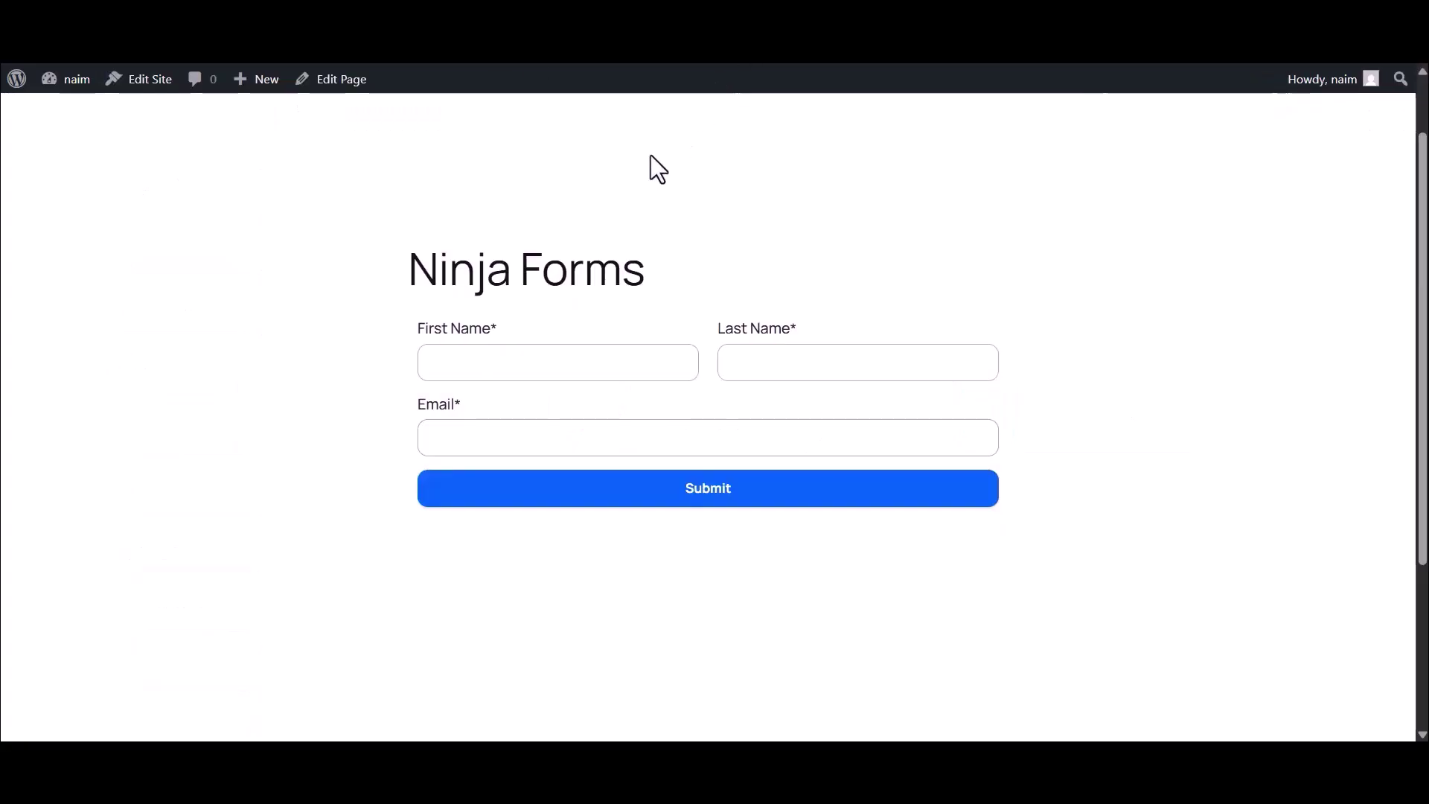
pyautogui.click(488, 360)
pyautogui.write('Bit')
pyautogui.click(754, 365)
pyautogui.write('Apps')
pyautogui.click(649, 435)
pyautogui.click(700, 493)
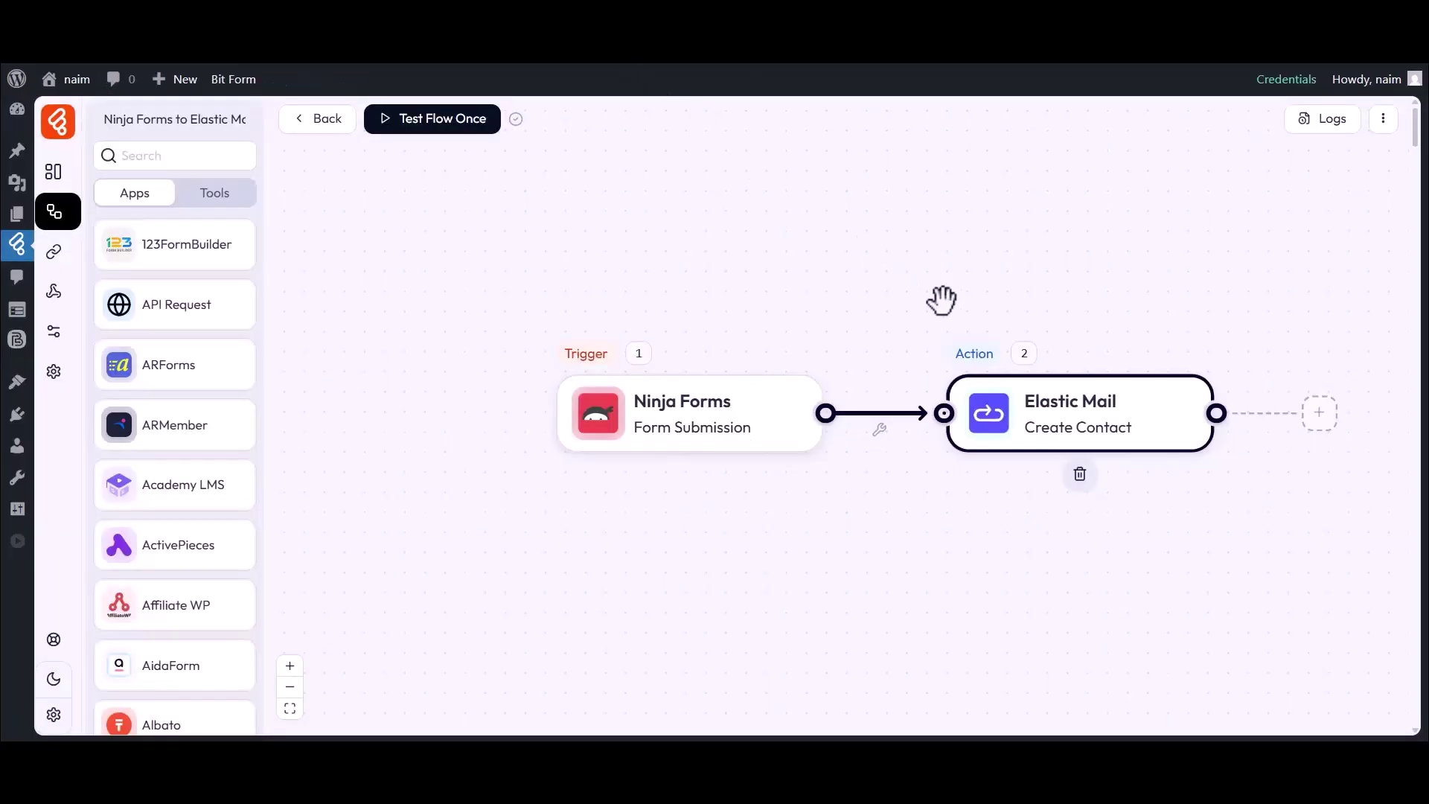
# Inspect the successful run's details, including the Elastic Mail step's input and output
pyautogui.click(1331, 123)
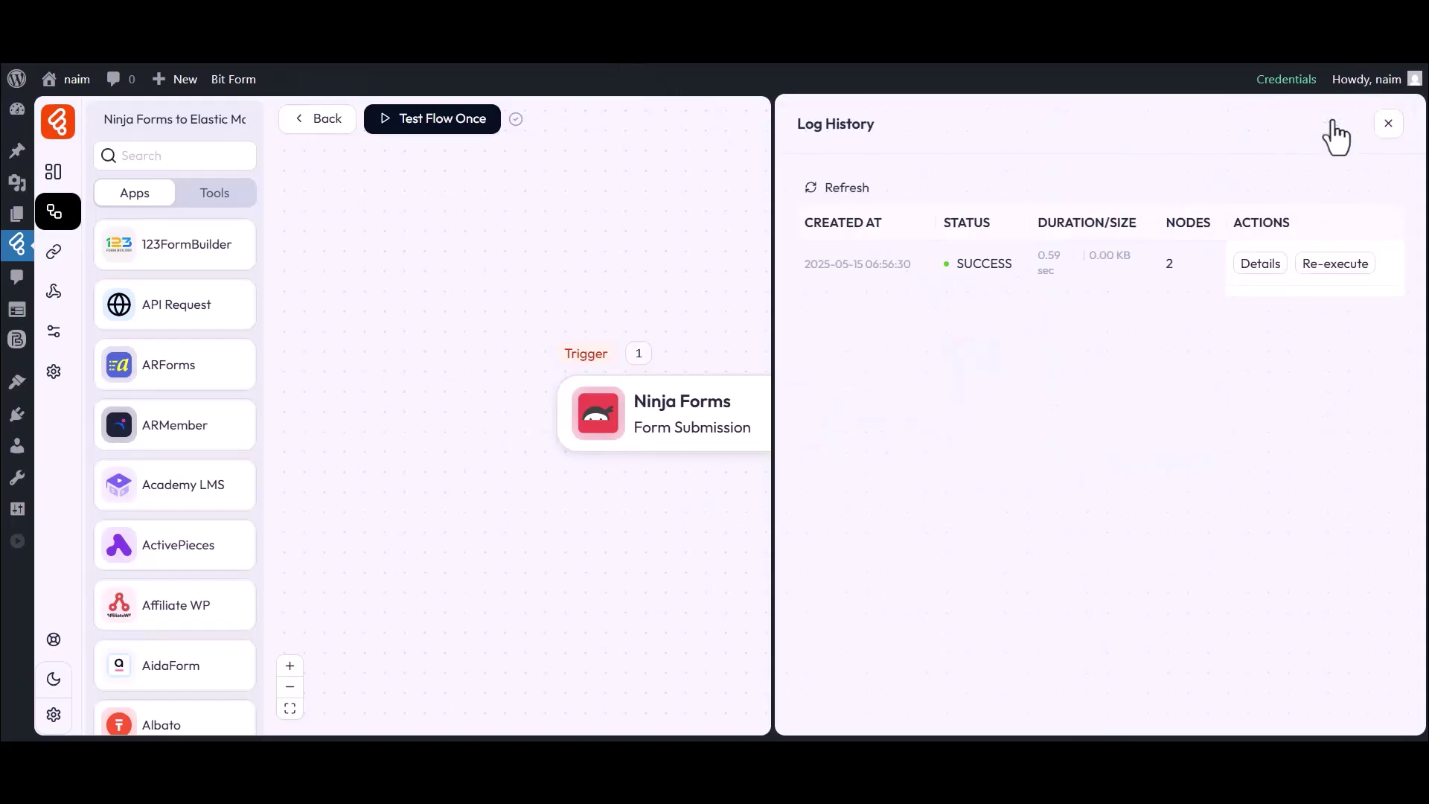
pyautogui.moveTo(944, 222); pyautogui.dragTo(1012, 262)
pyautogui.click(1086, 262)
pyautogui.click(1258, 264)
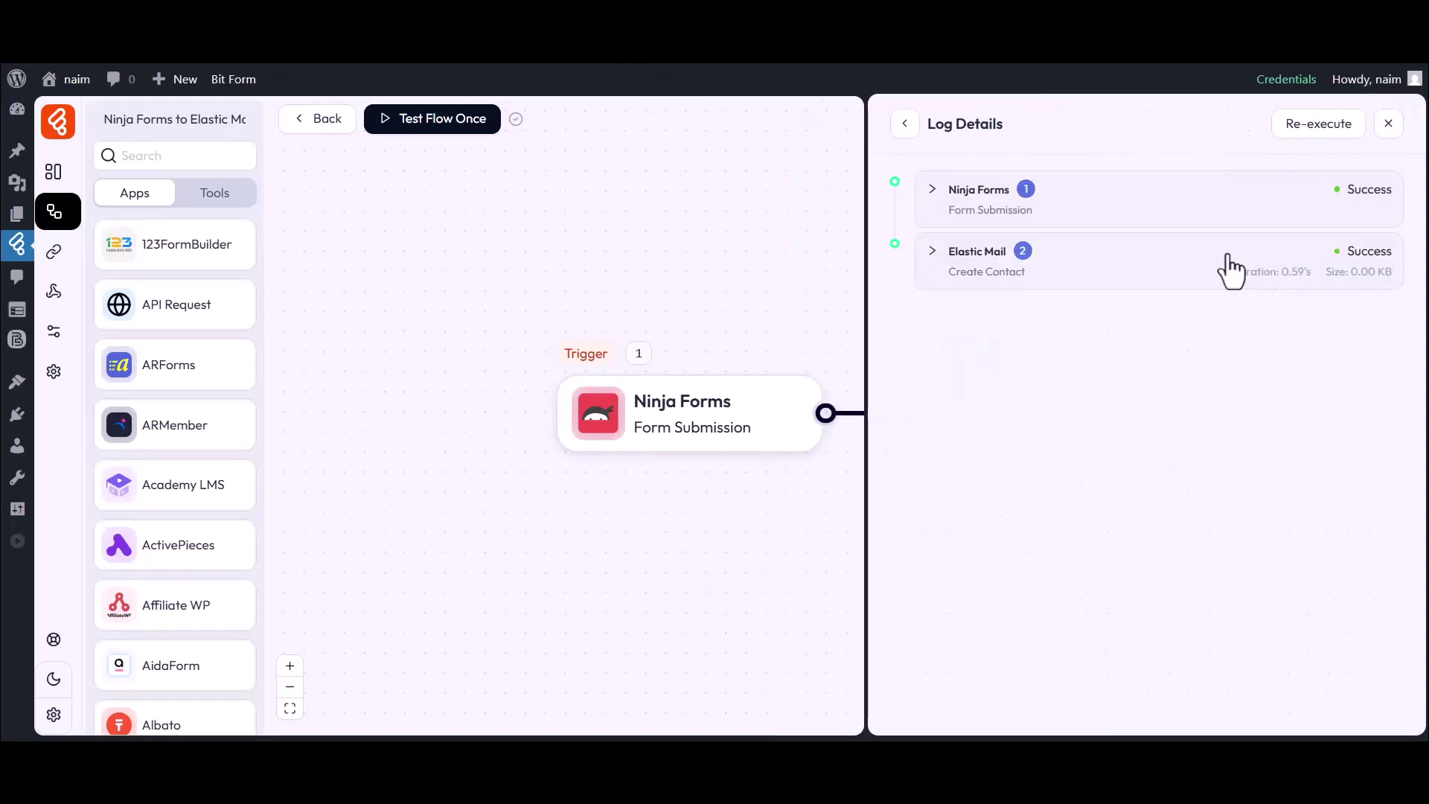
pyautogui.click(1036, 273)
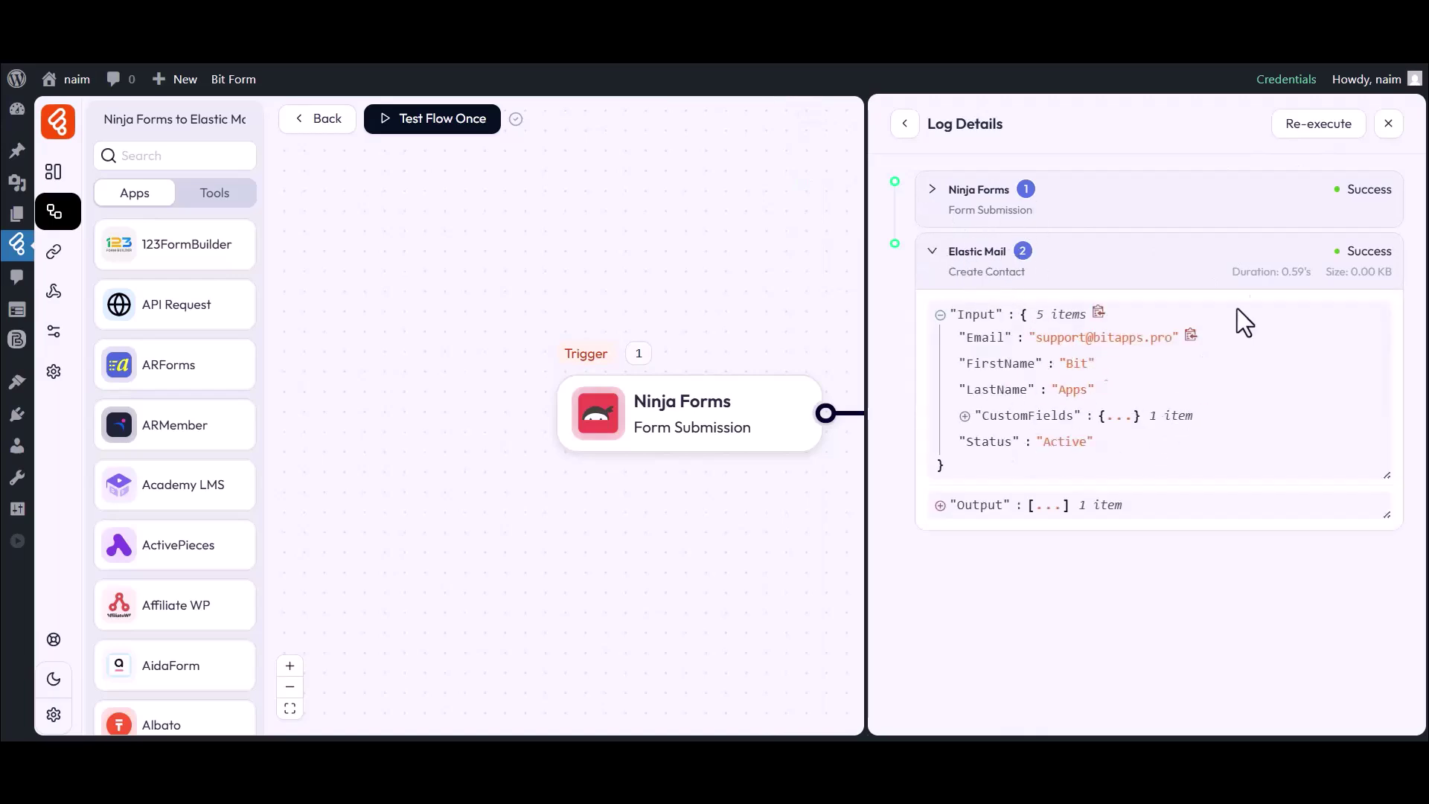
pyautogui.click(1388, 124)
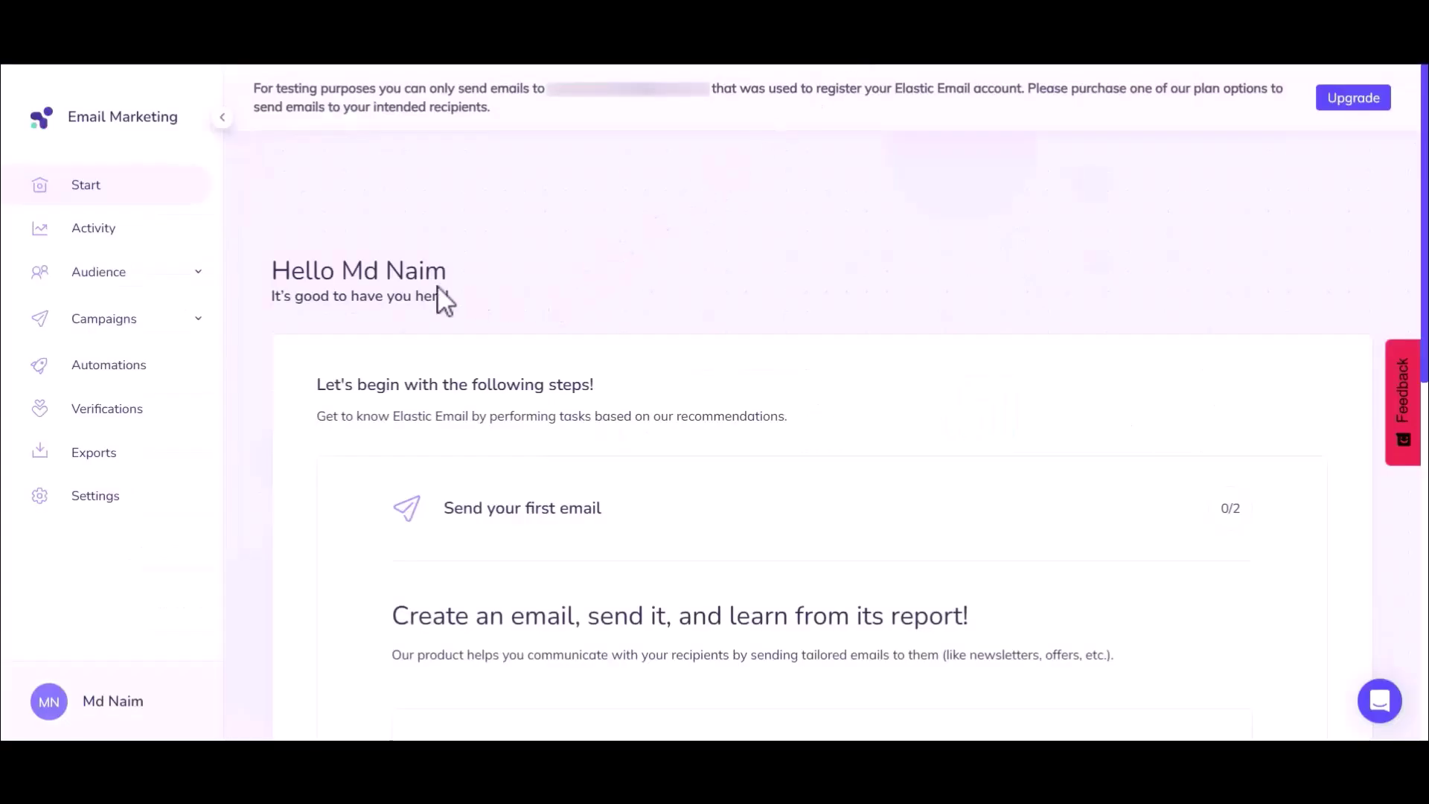
# Open the Bit Flows contact list under Elastic Email's Audience contacts
pyautogui.click(89, 274)
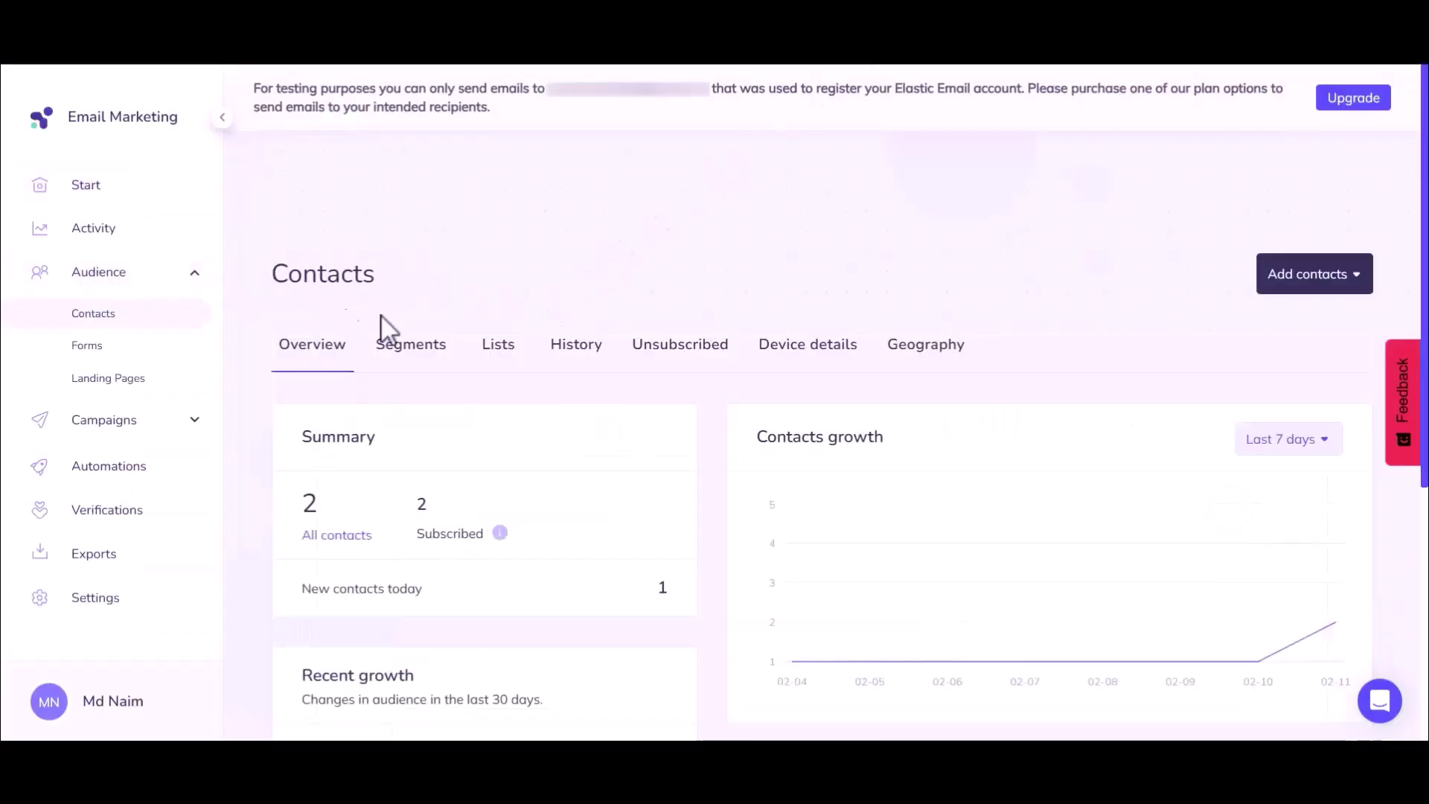
pyautogui.click(498, 344)
pyautogui.click(359, 552)
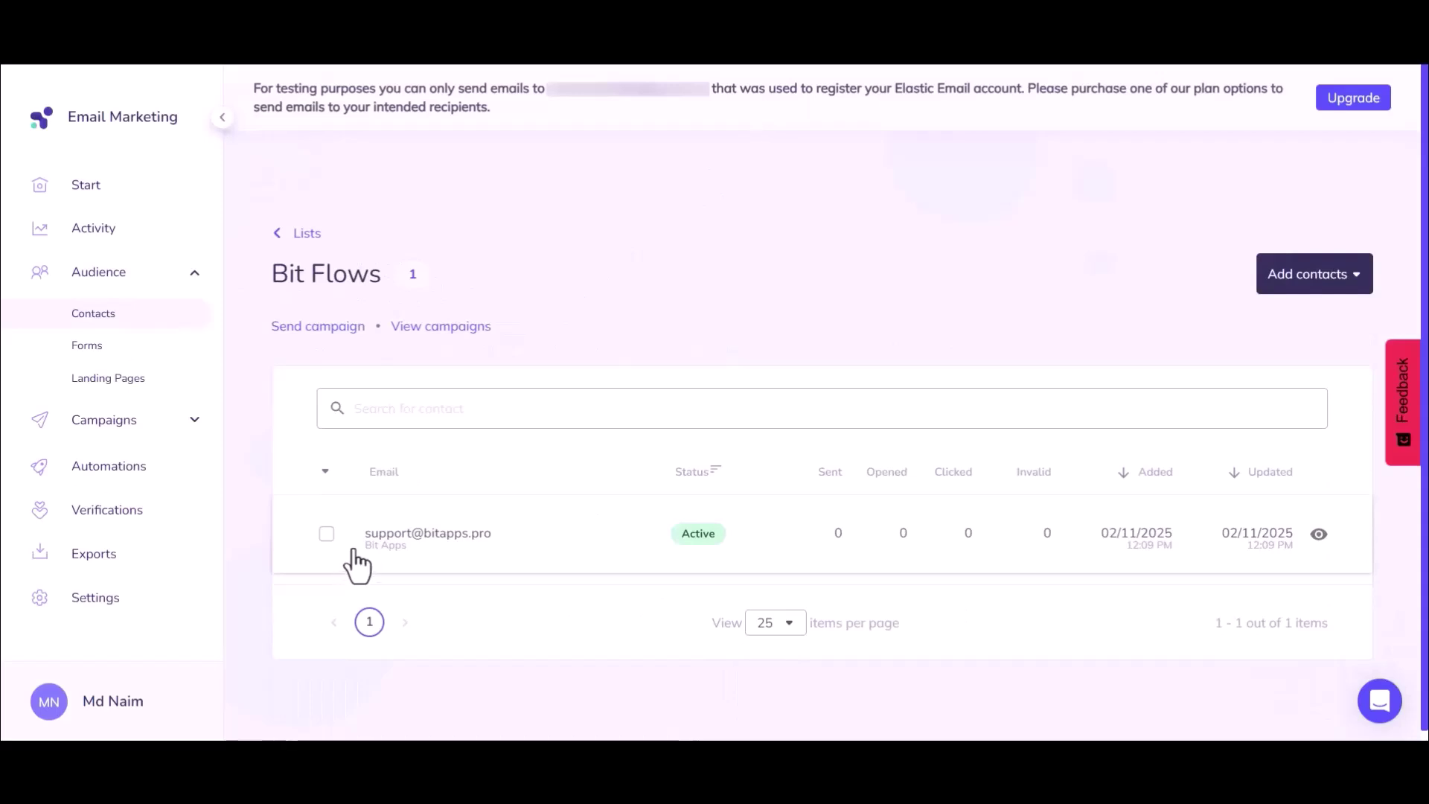